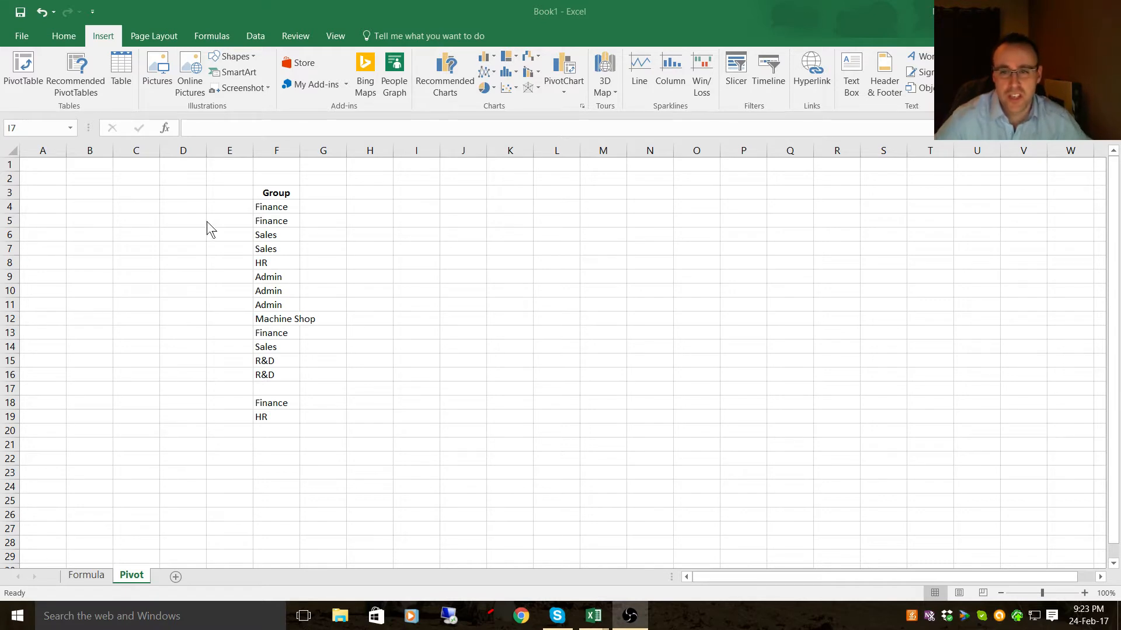
Switch to the Excel workbook and start a PivotTable from the Group list, setting its source range to Pivot!$F$3:$F$19
key("alt+Tab")
left_click(280, 213)
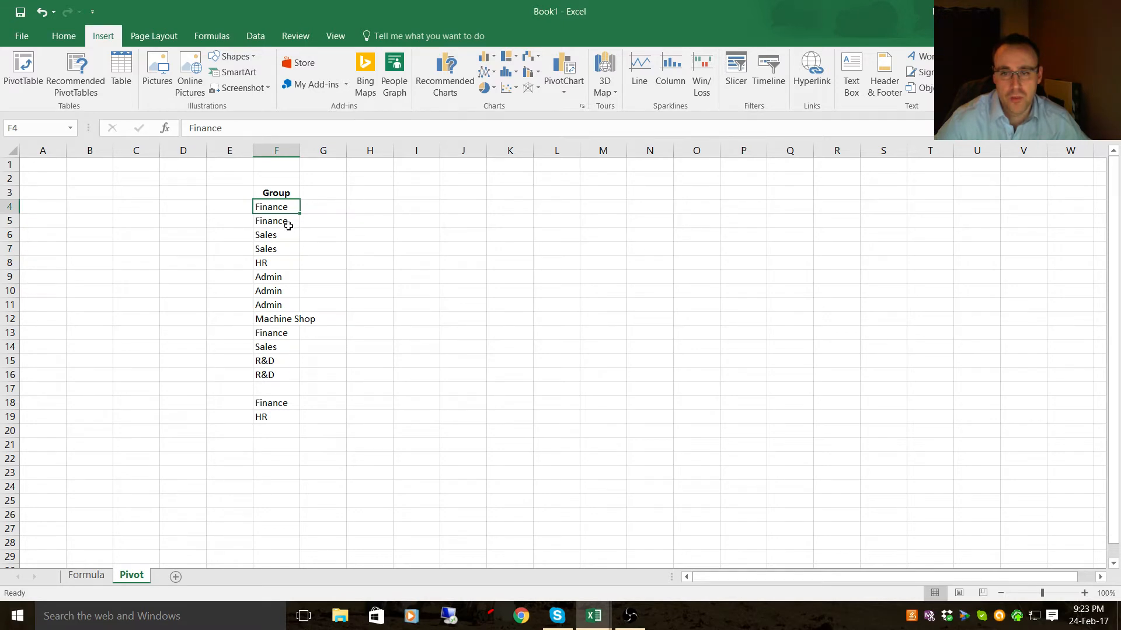
left_click(287, 225)
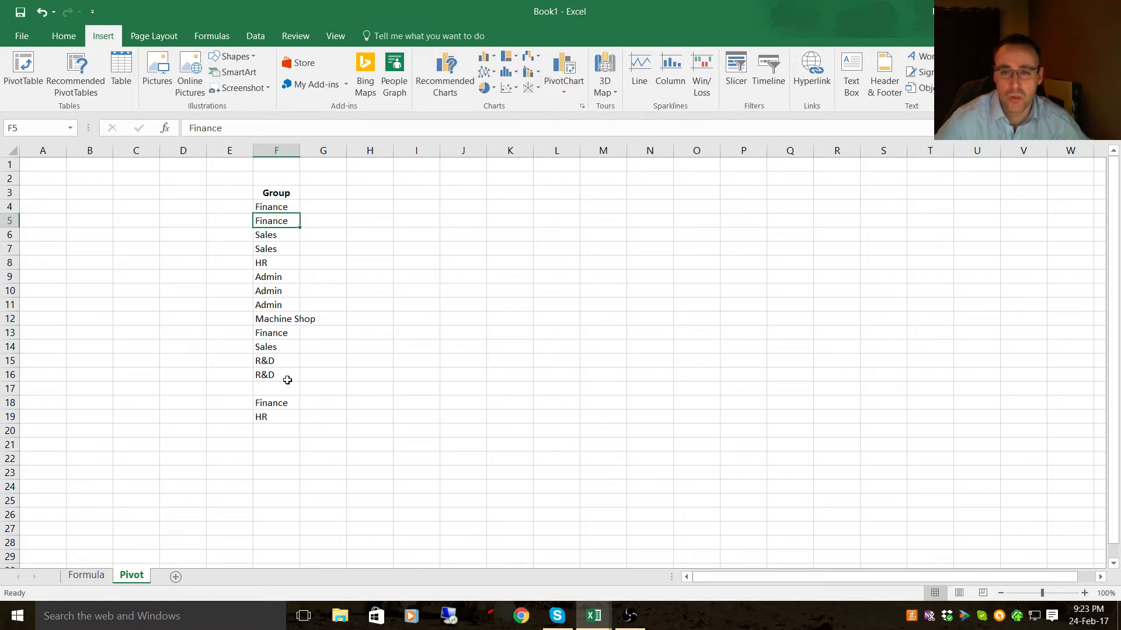
left_click(21, 83)
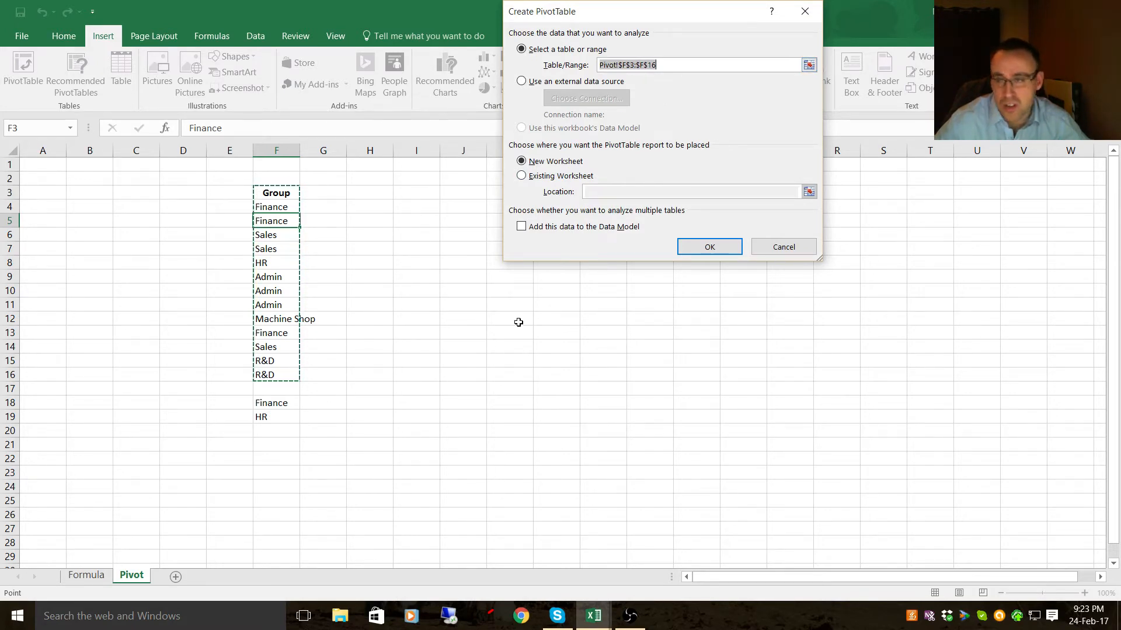
left_click(671, 63)
key("BackSpace")
type("9")
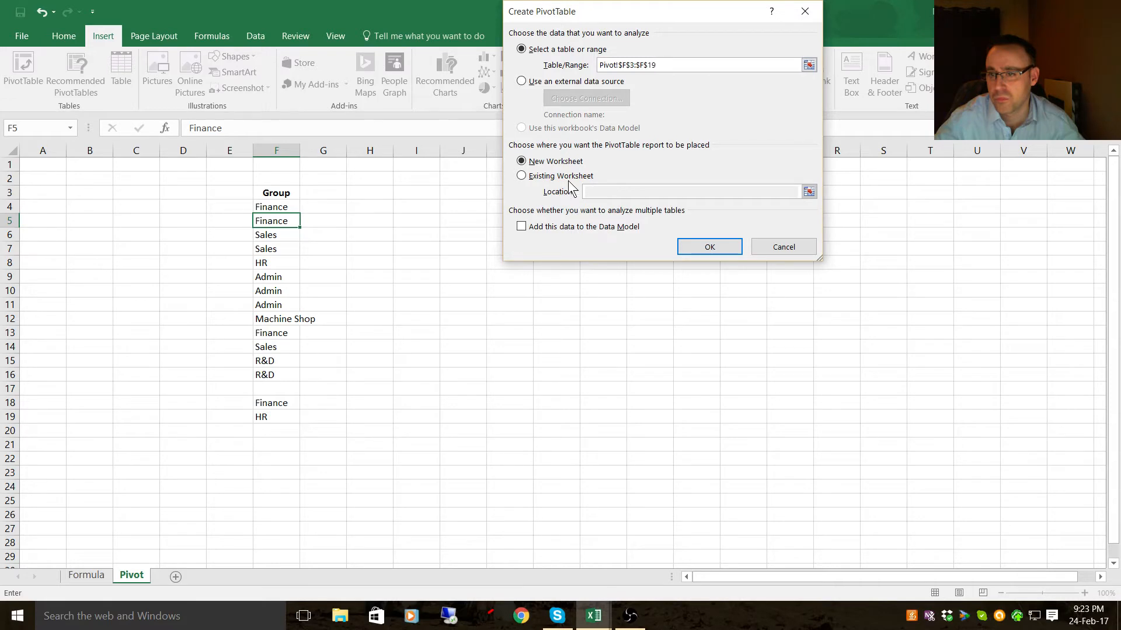
Set the PivotTable location to cell O3 of the existing worksheet and create the table
left_click(530, 176)
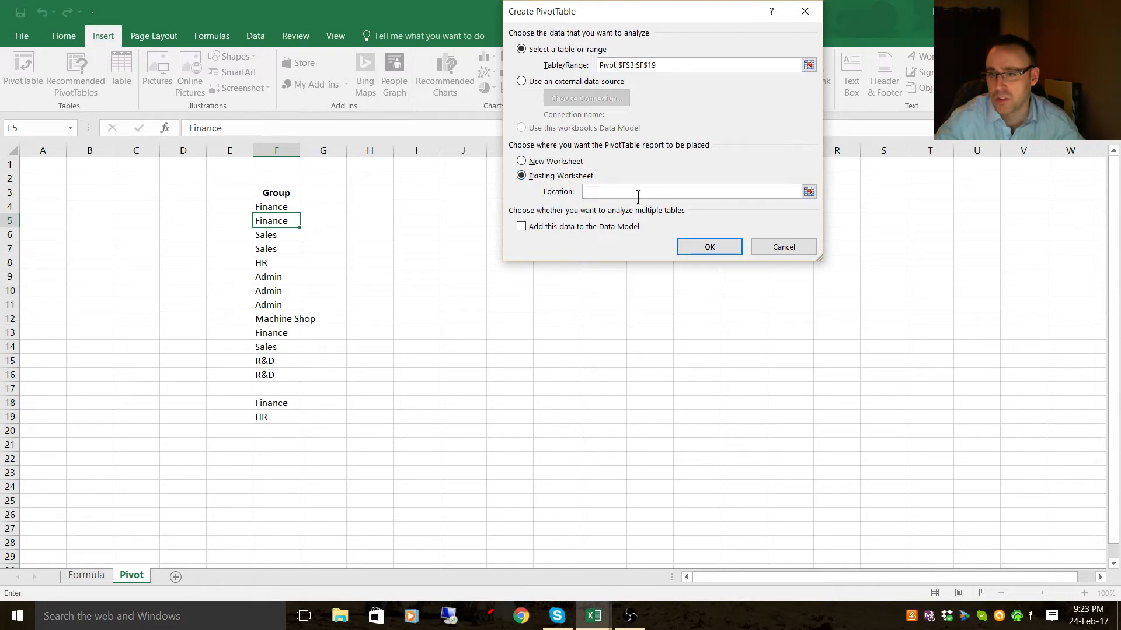
left_click(638, 197)
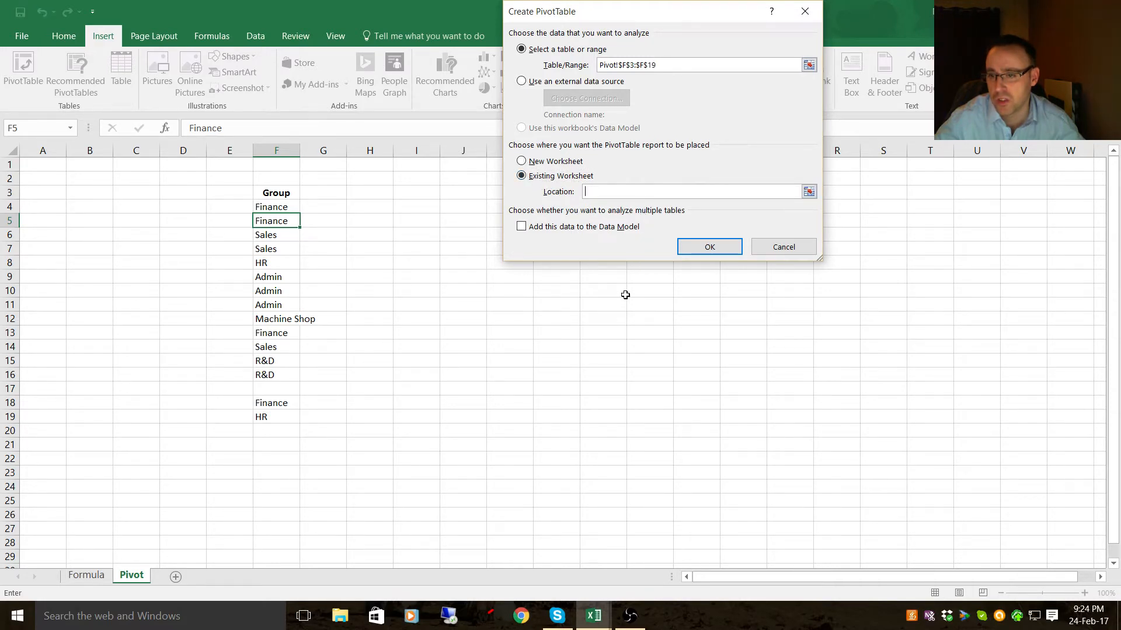
left_click_drag(618, 15, 399, 35)
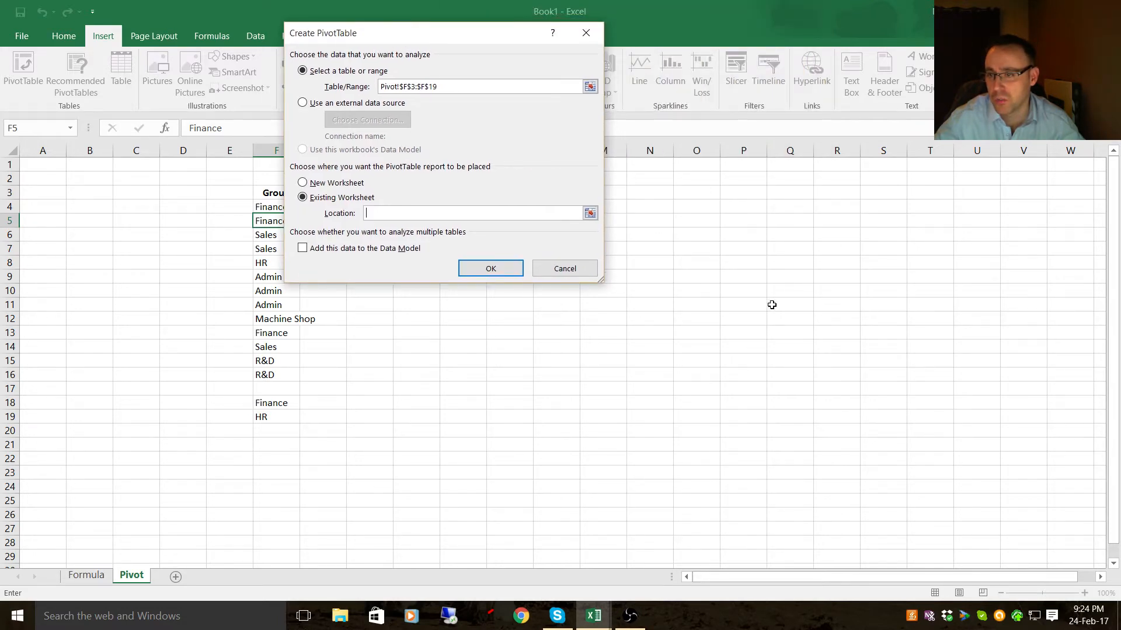
left_click(705, 194)
left_click(471, 270)
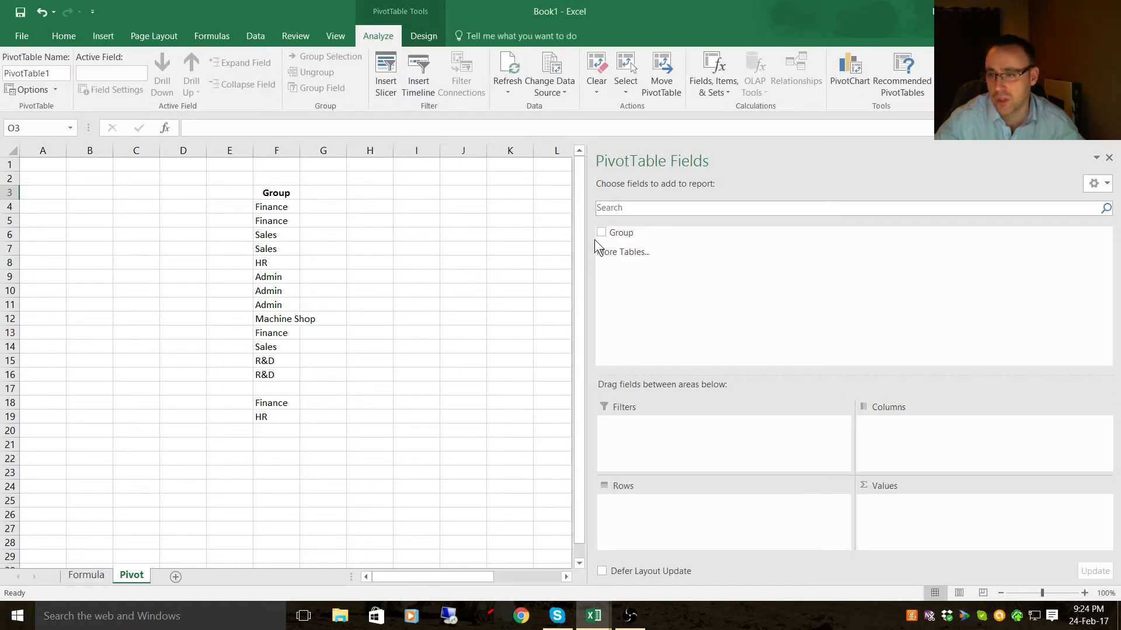
Add the Group field to the PivotTable as row labels and check the source entries in F4:F19
left_click(601, 232)
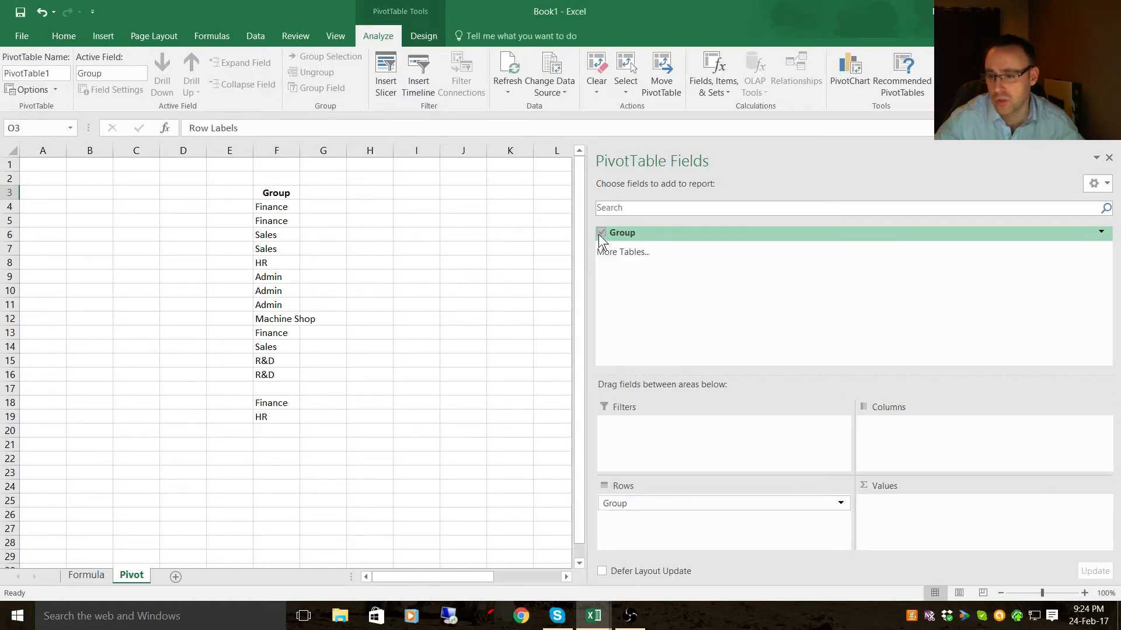
left_click(469, 272)
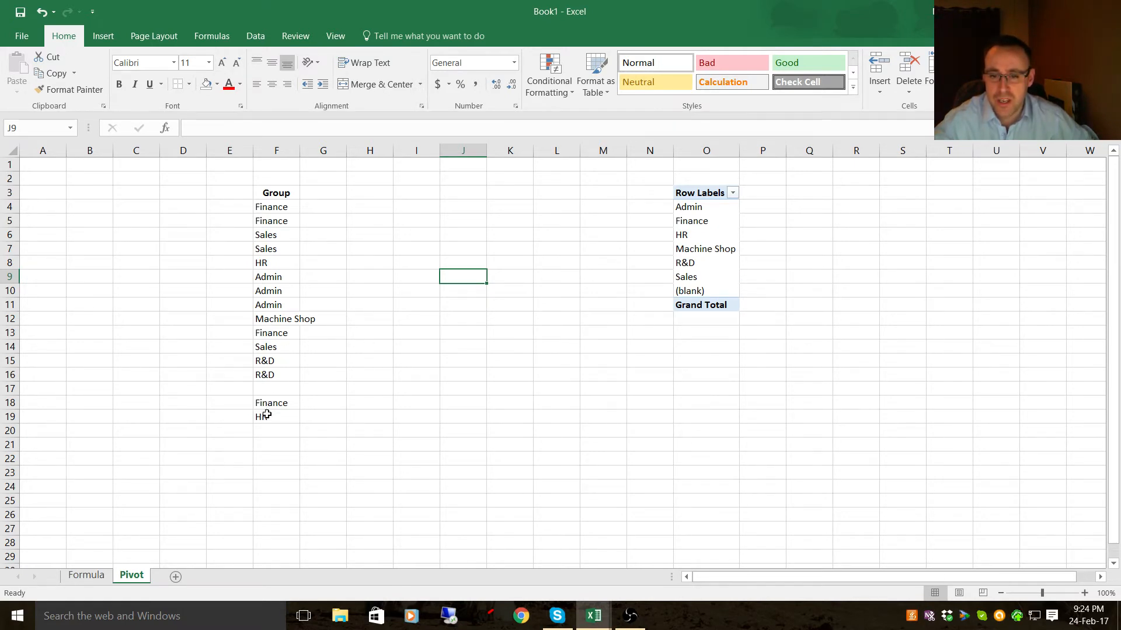
left_click_drag(266, 415, 265, 205)
left_click(378, 292)
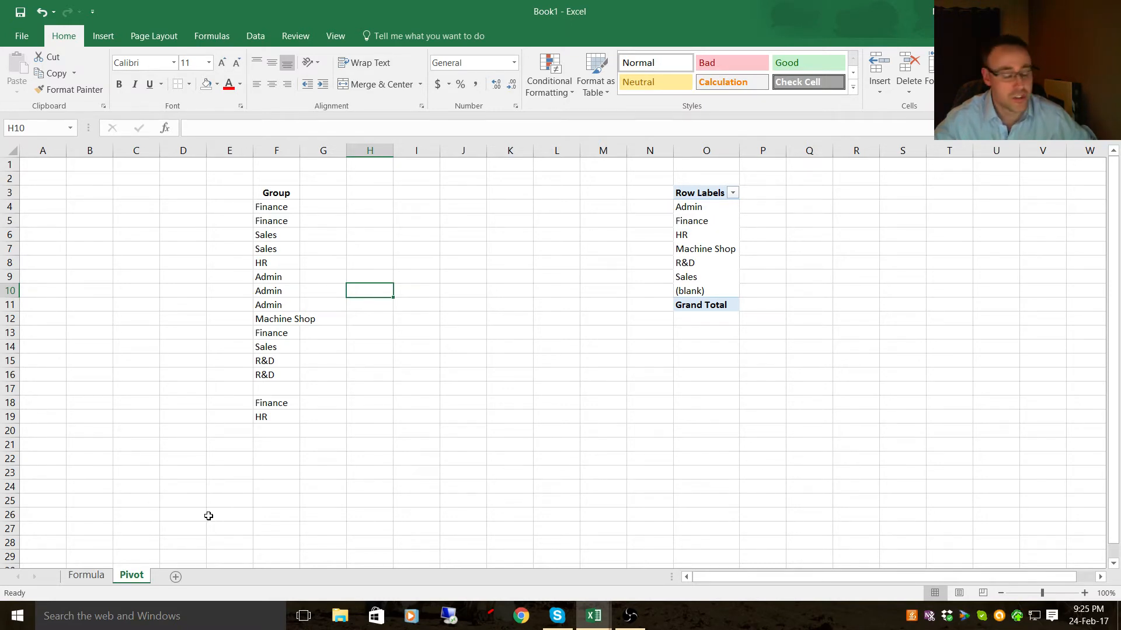
On the Formula sheet, examine the Group source column from header F3 to F19, including the blank cell F17
left_click(94, 575)
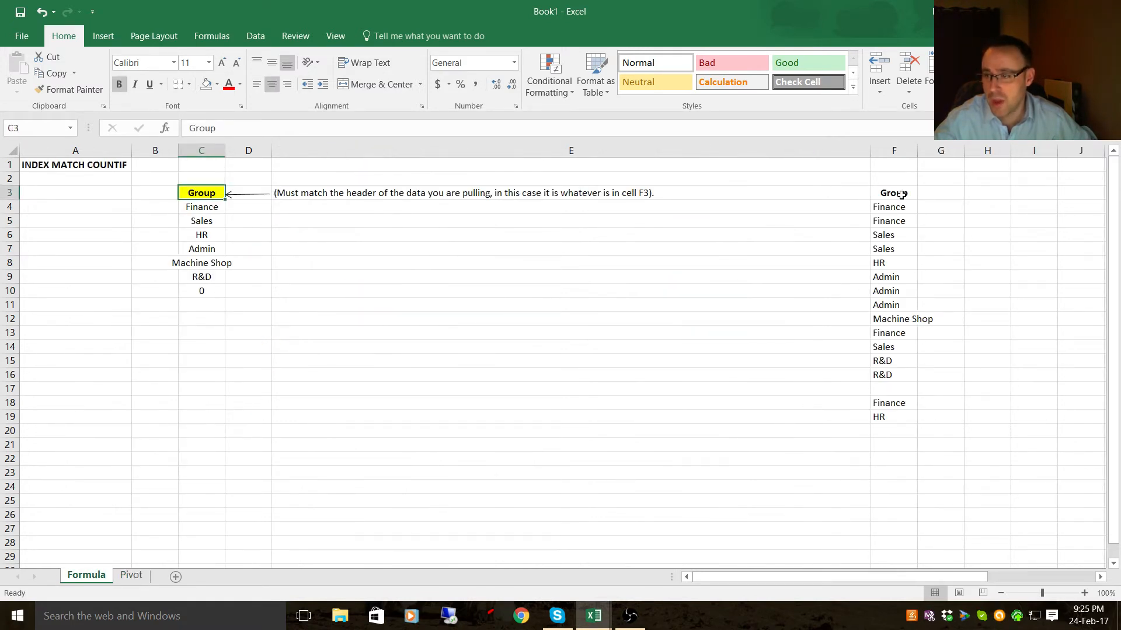
left_click_drag(899, 196, 885, 432)
left_click(778, 315)
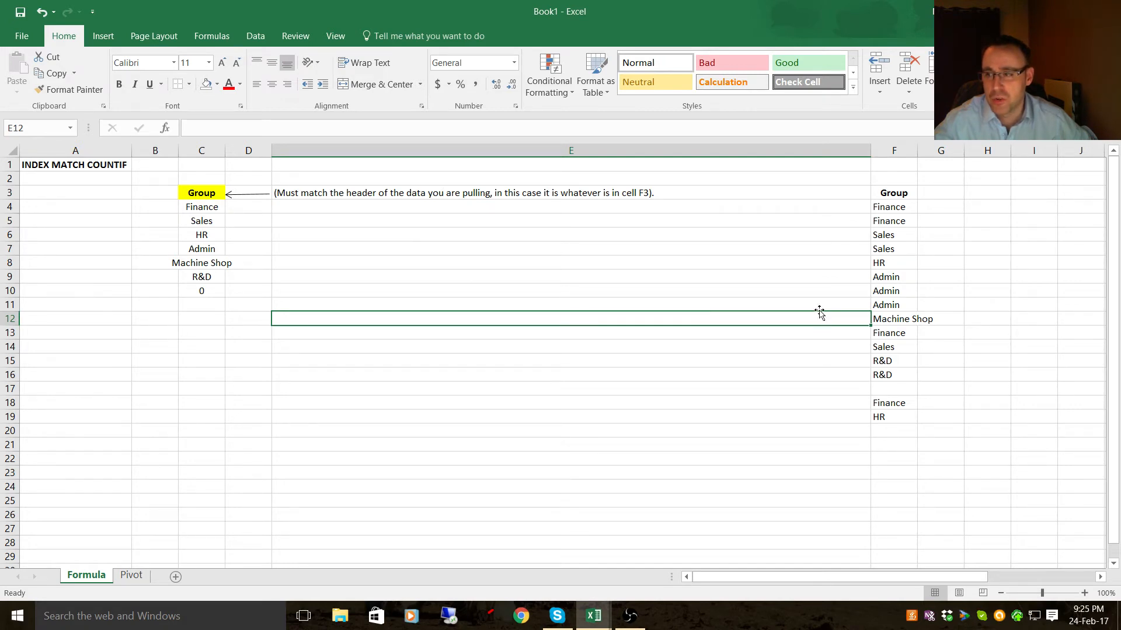
left_click(899, 193)
left_click_drag(896, 209, 907, 428)
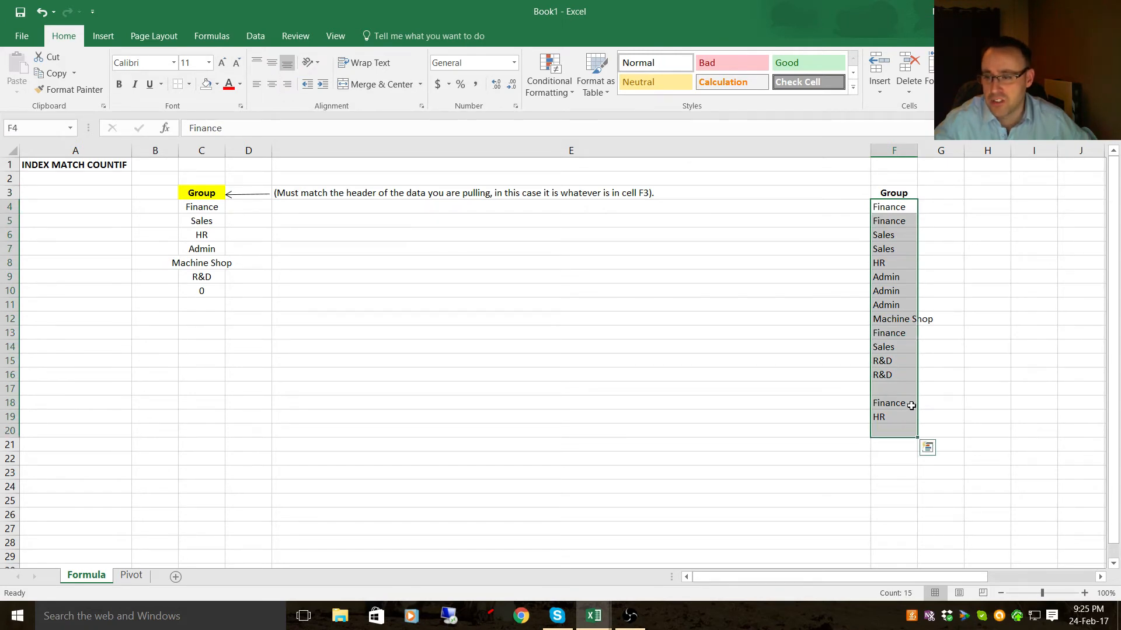
left_click(893, 416)
left_click(892, 404)
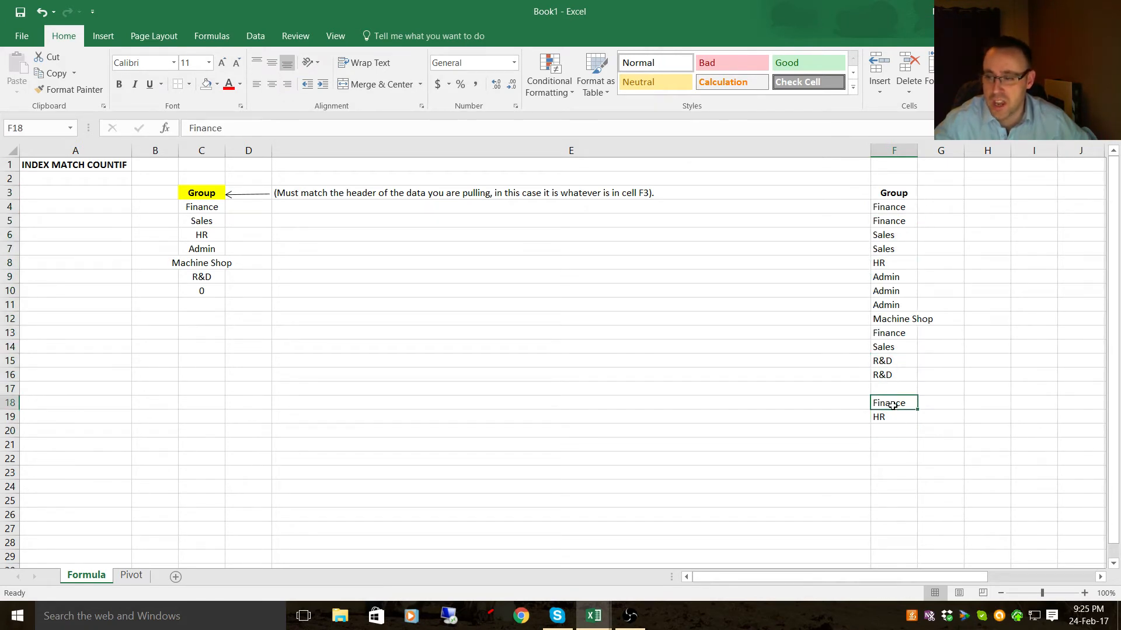
left_click(895, 391)
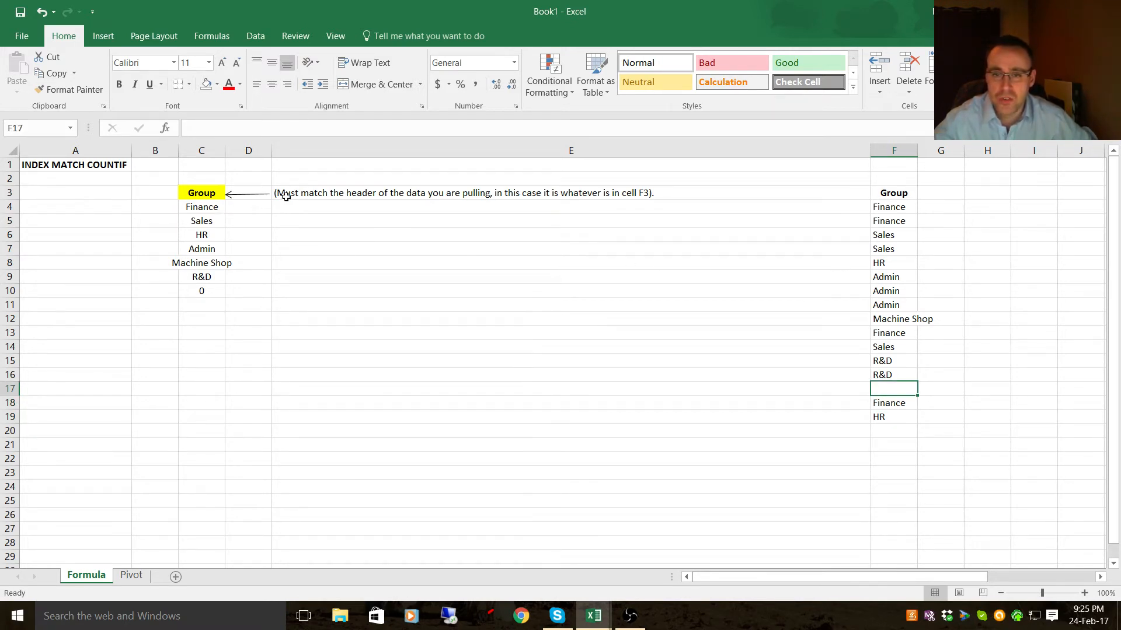
Examine the header in C3 and the formulas in C4 and C10 against the source range F4:F19
left_click(220, 195)
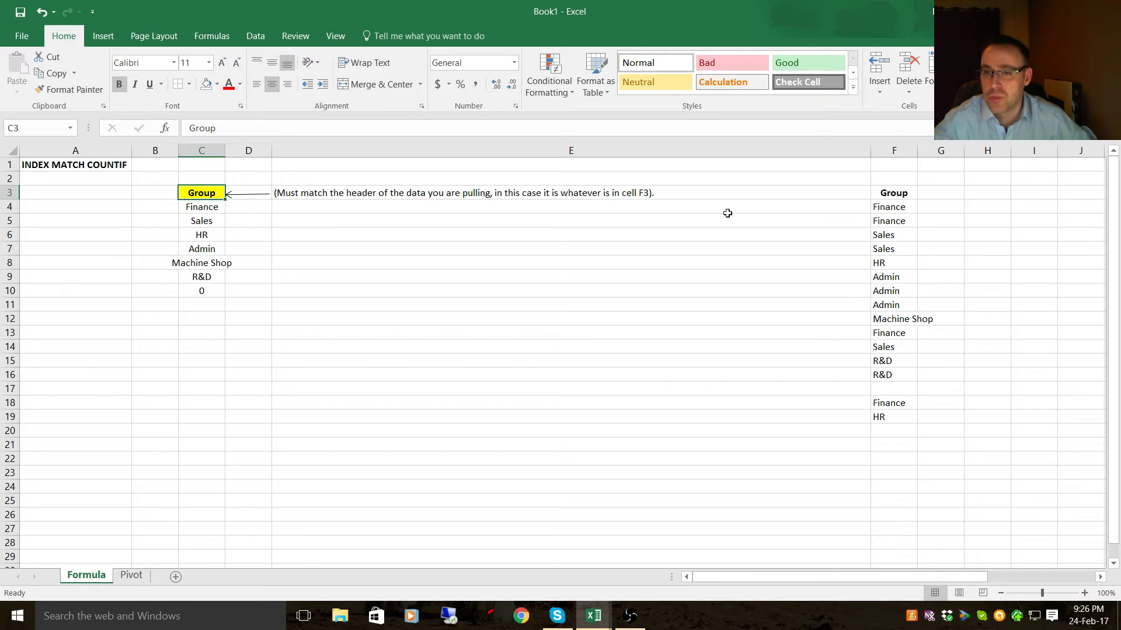
left_click(202, 207)
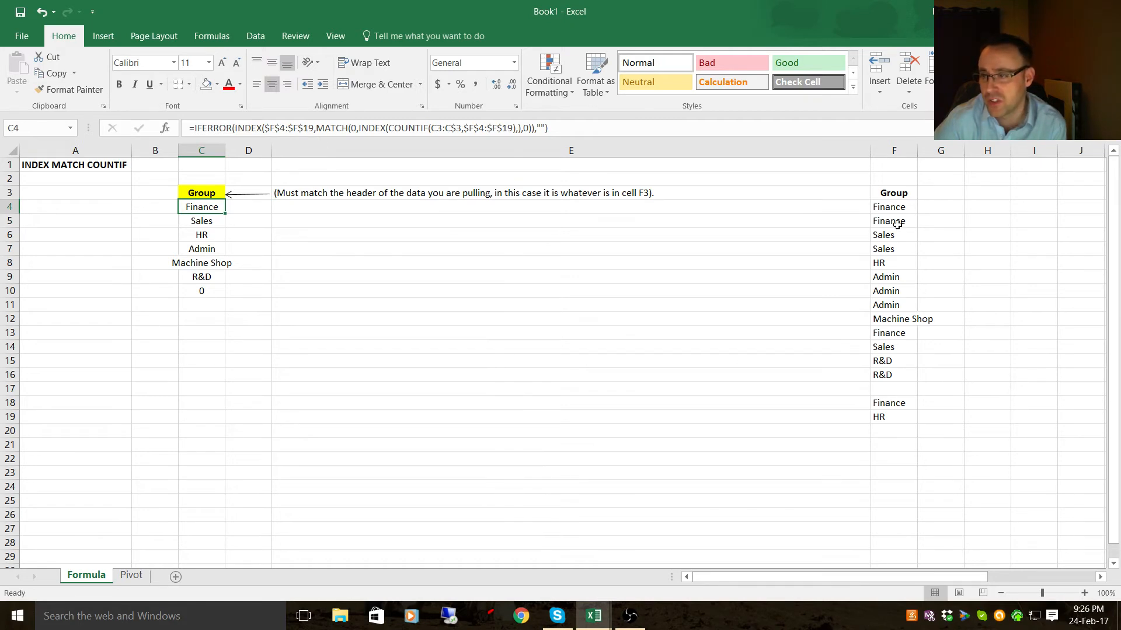
left_click(899, 206)
left_click_drag(881, 403, 877, 423)
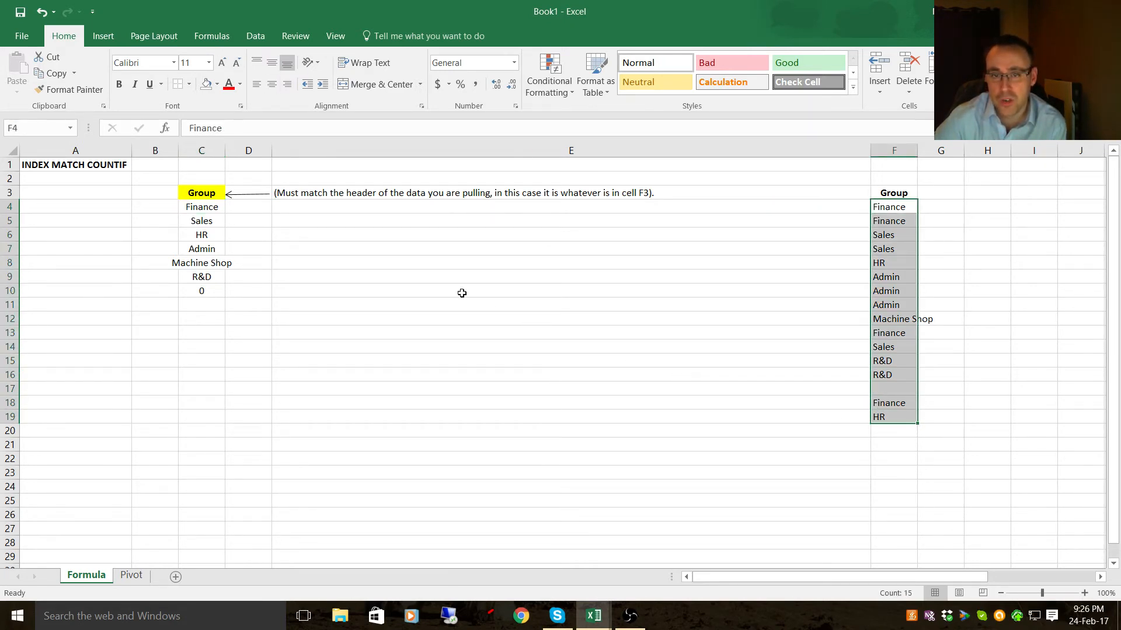
left_click(202, 207)
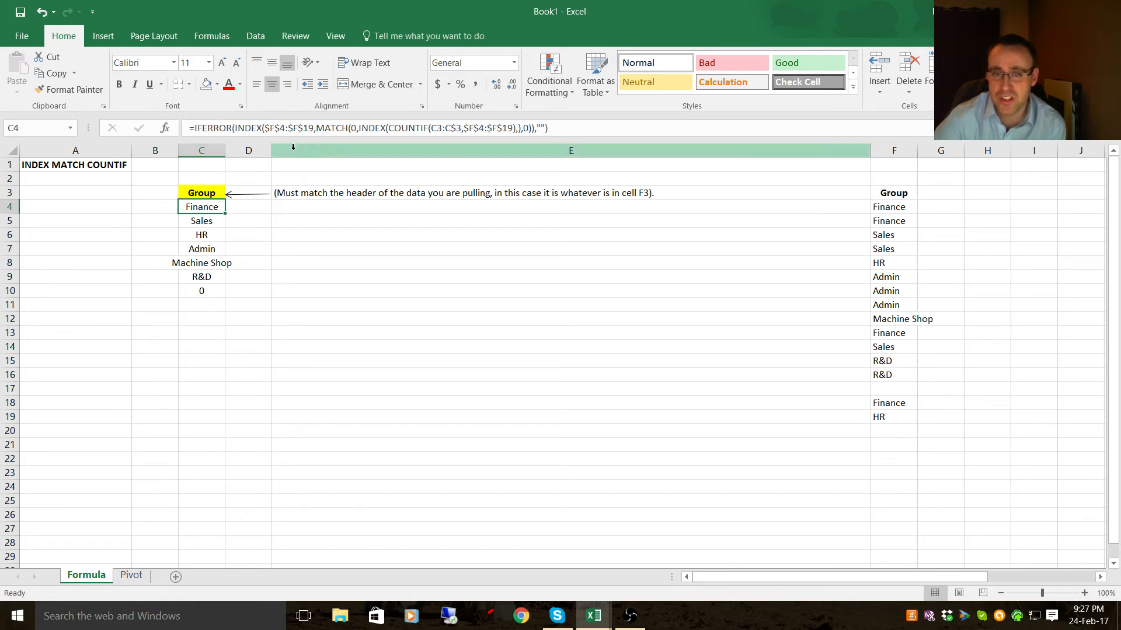
left_click(200, 289)
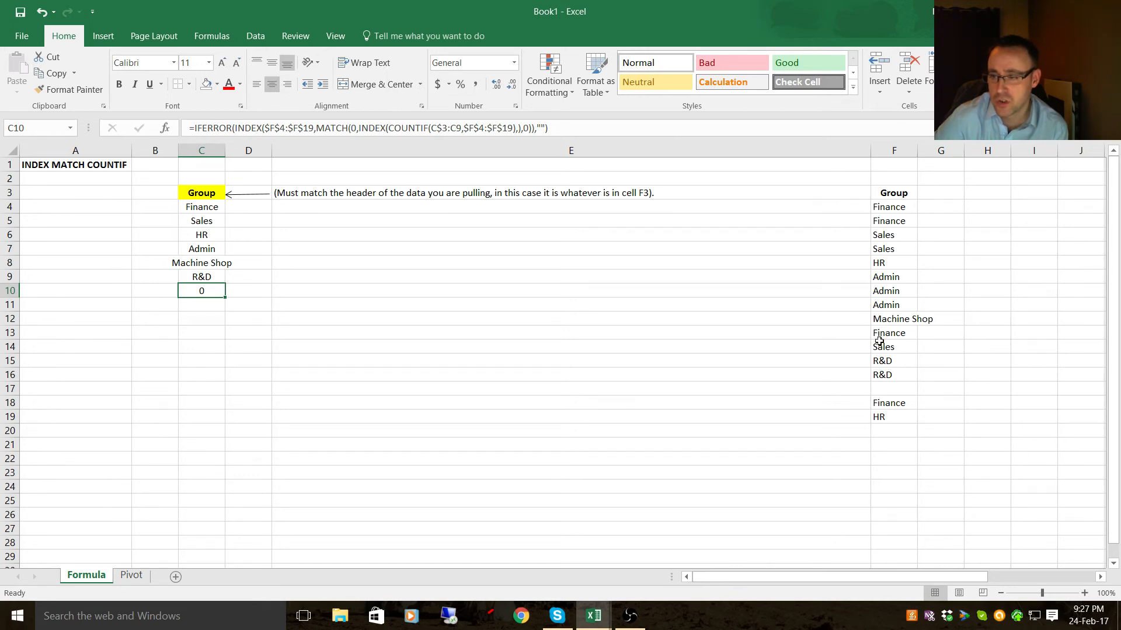
Enter Assembly in the blank source cell F17
left_click(891, 388)
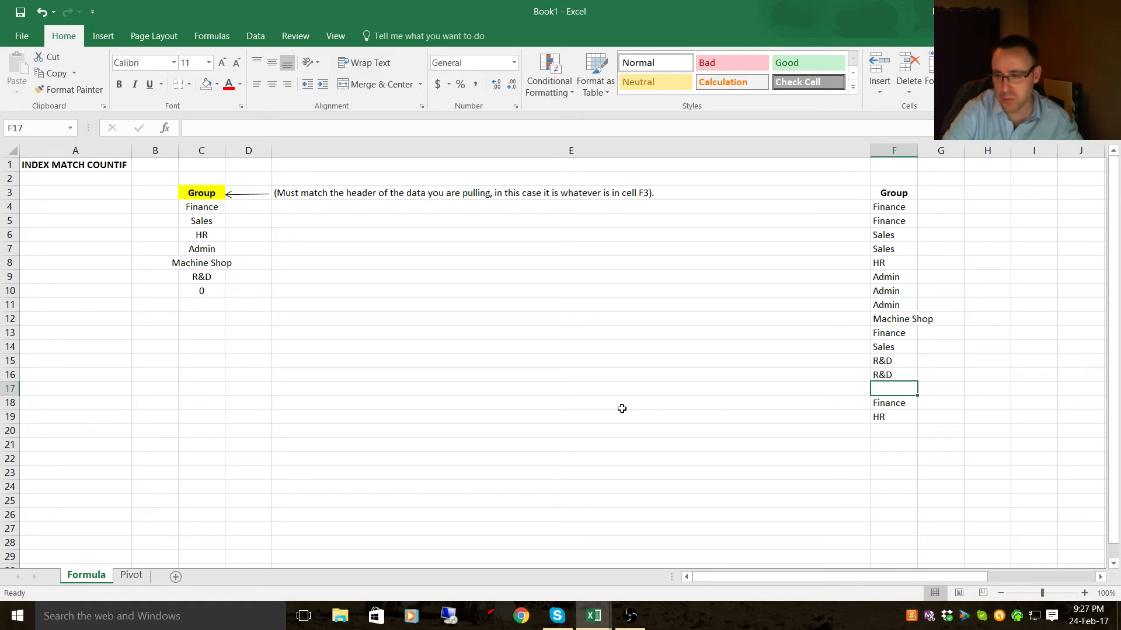
type("Asse")
key("BackSpace")
type("sembly")
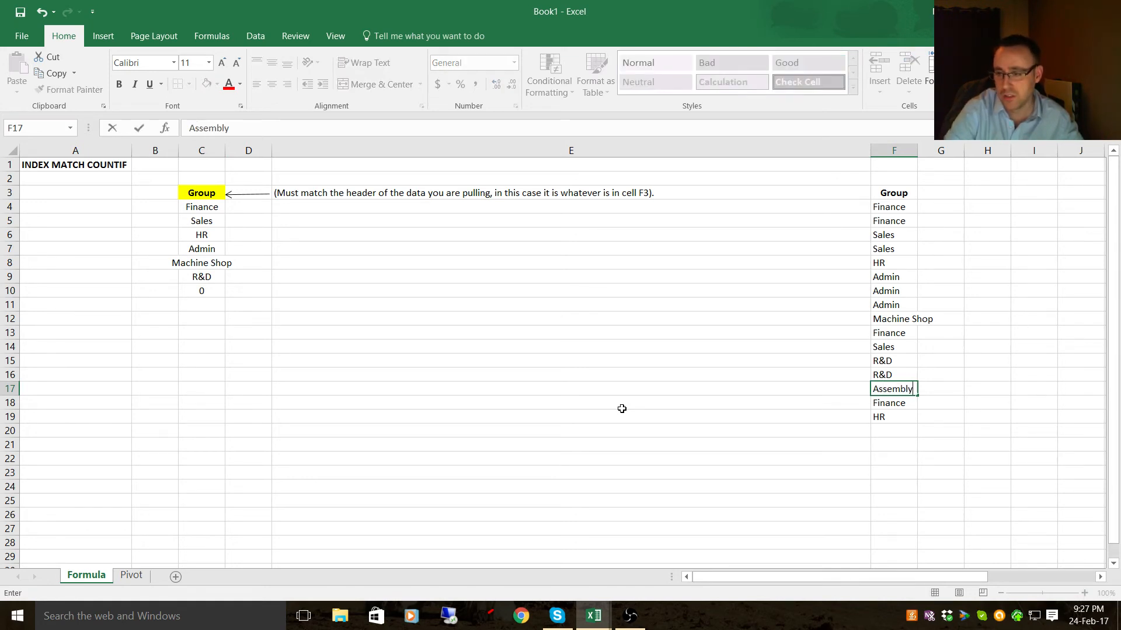
key("Return")
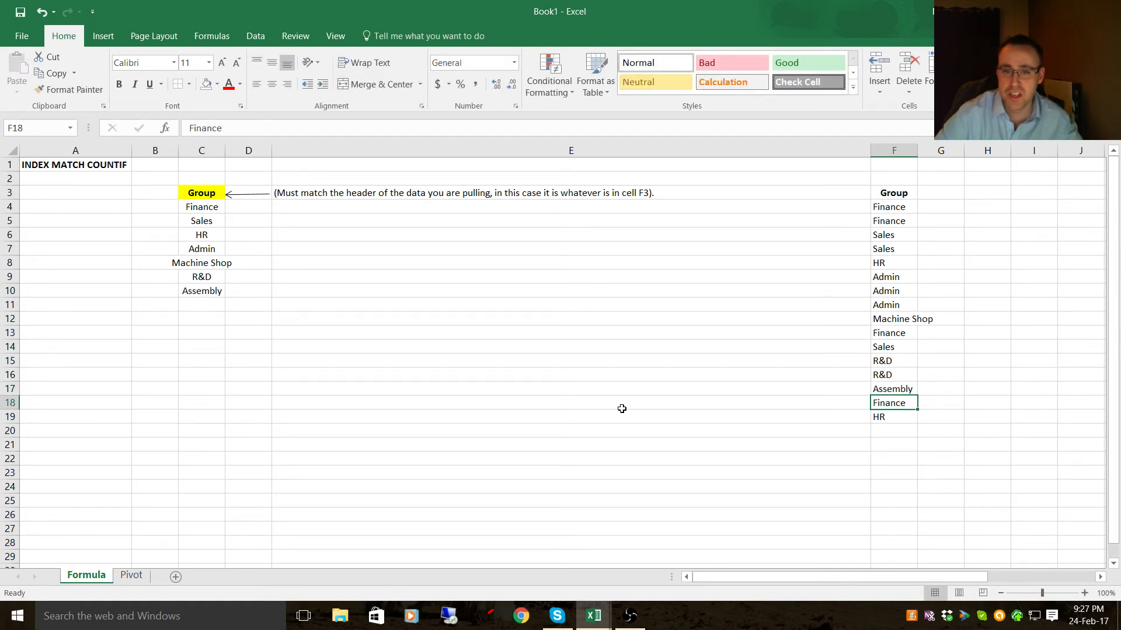
Replace the source entry in F10 with Technical and the one in F5 with Stores
left_click(889, 292)
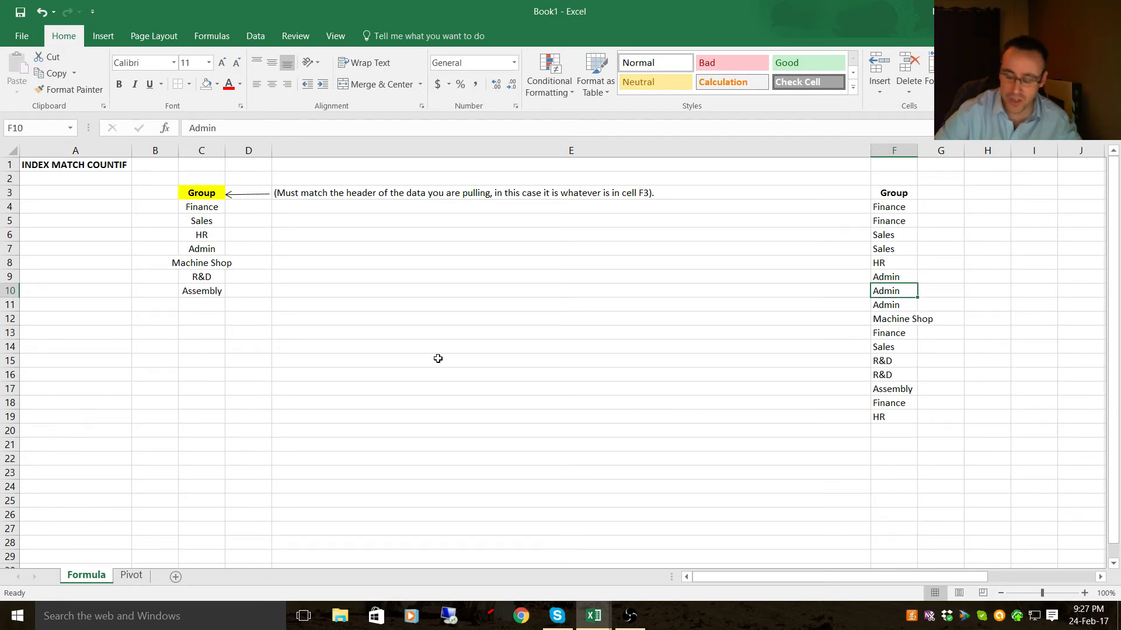
type("Technical")
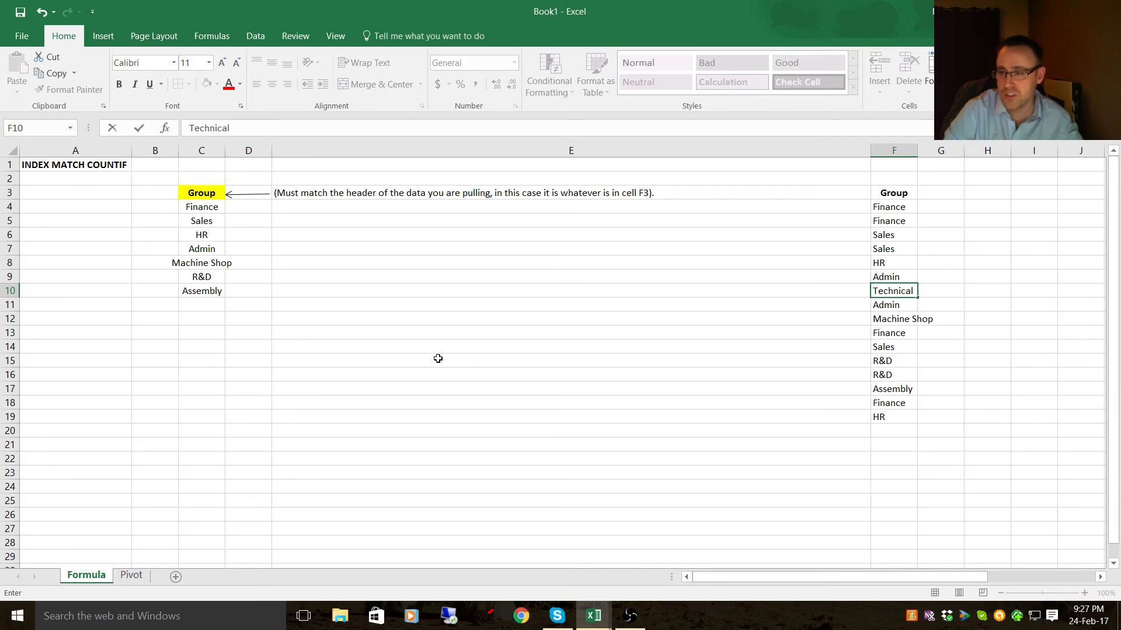
key("Return")
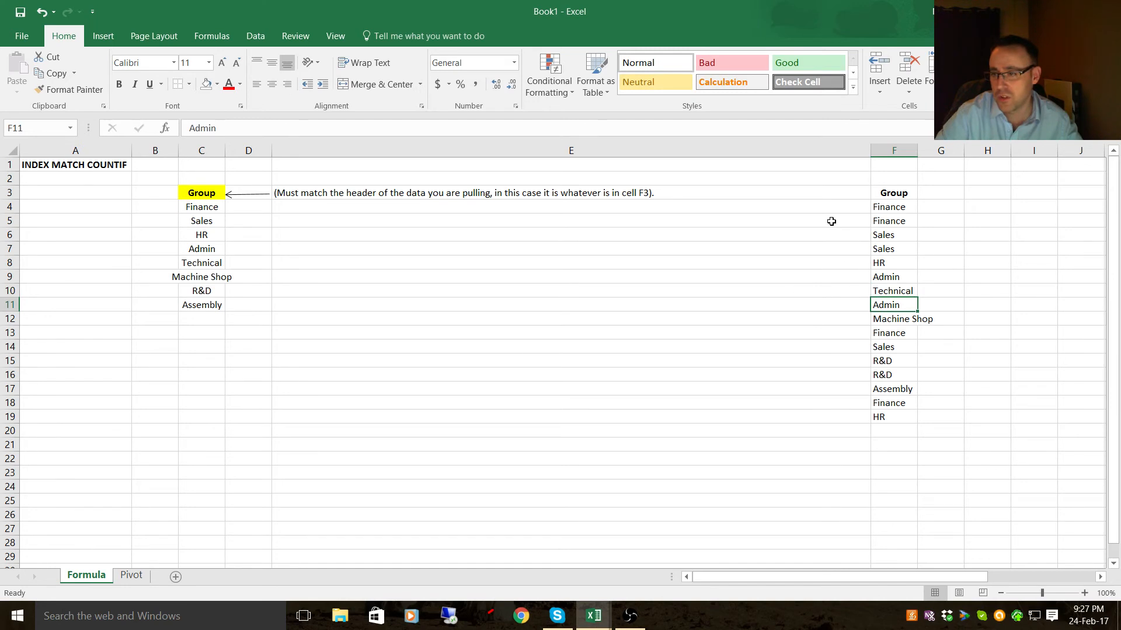
left_click(882, 220)
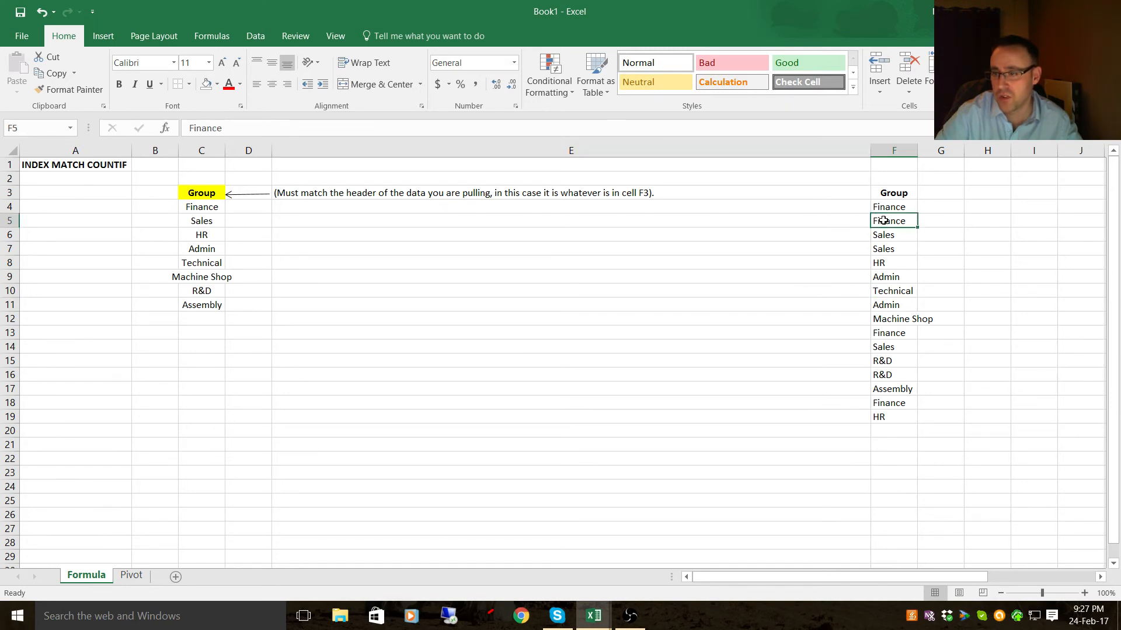
type("Stores")
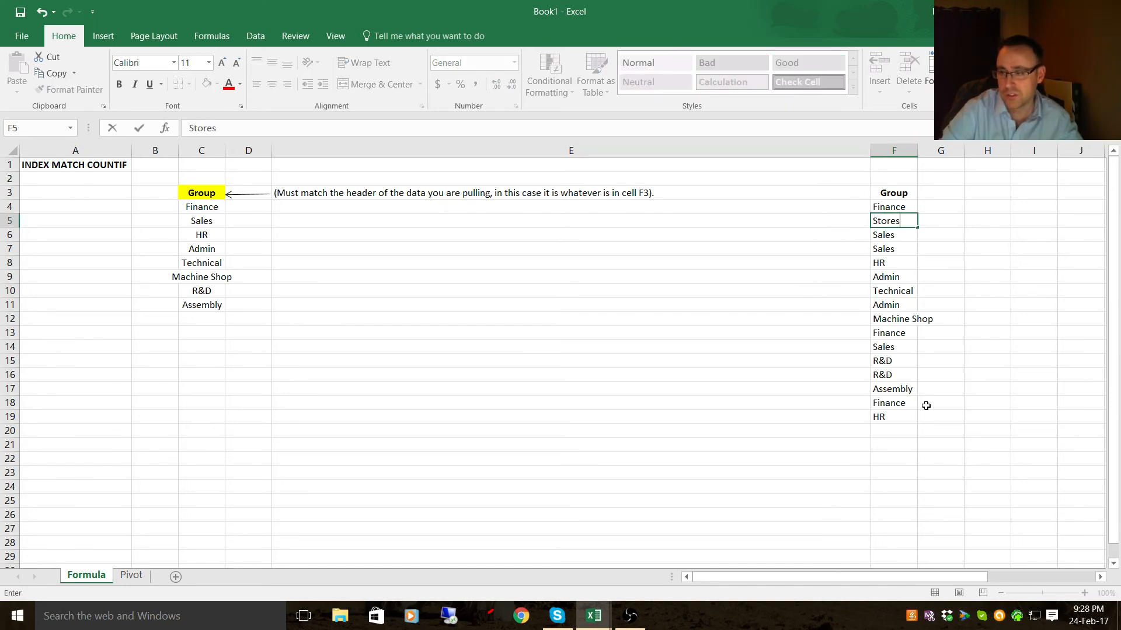
key("Return")
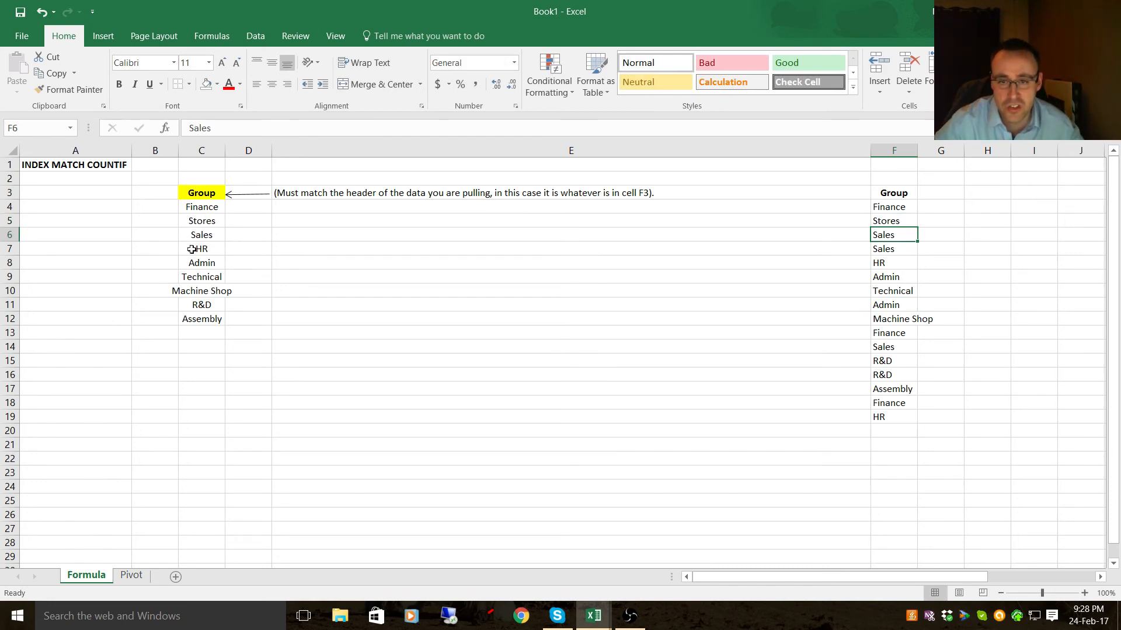
Inspect the formulas in the empty-looking cells C13 to C19 and the ranges referenced by C19
left_click(208, 328)
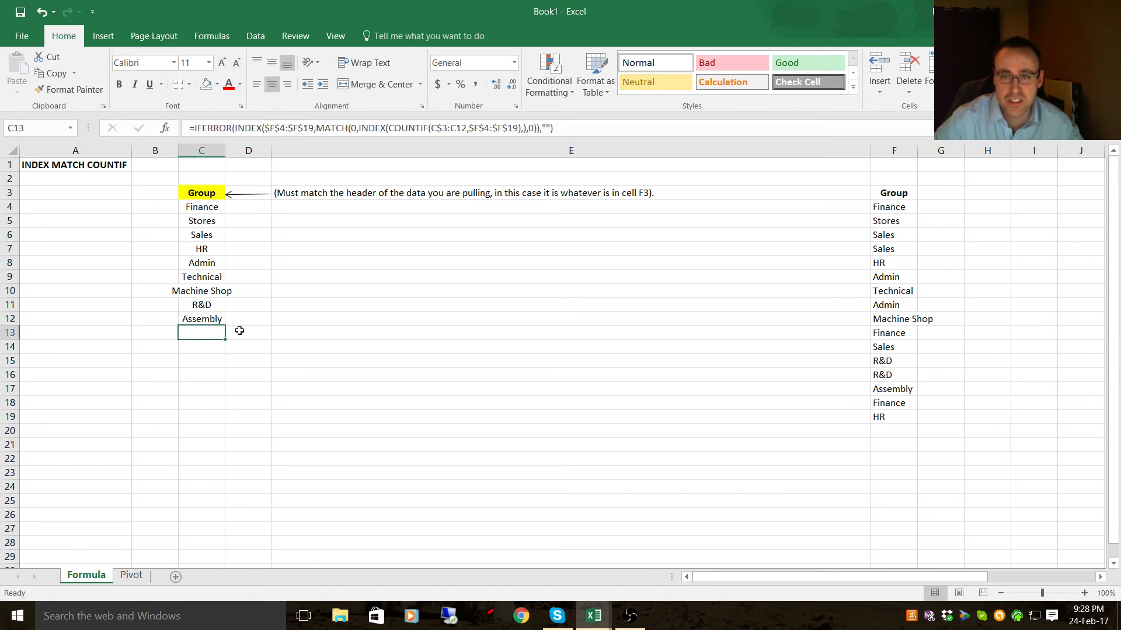
key("Down")
key("Down")
key("Down")
key("Down")
key("Down")
key("Down")
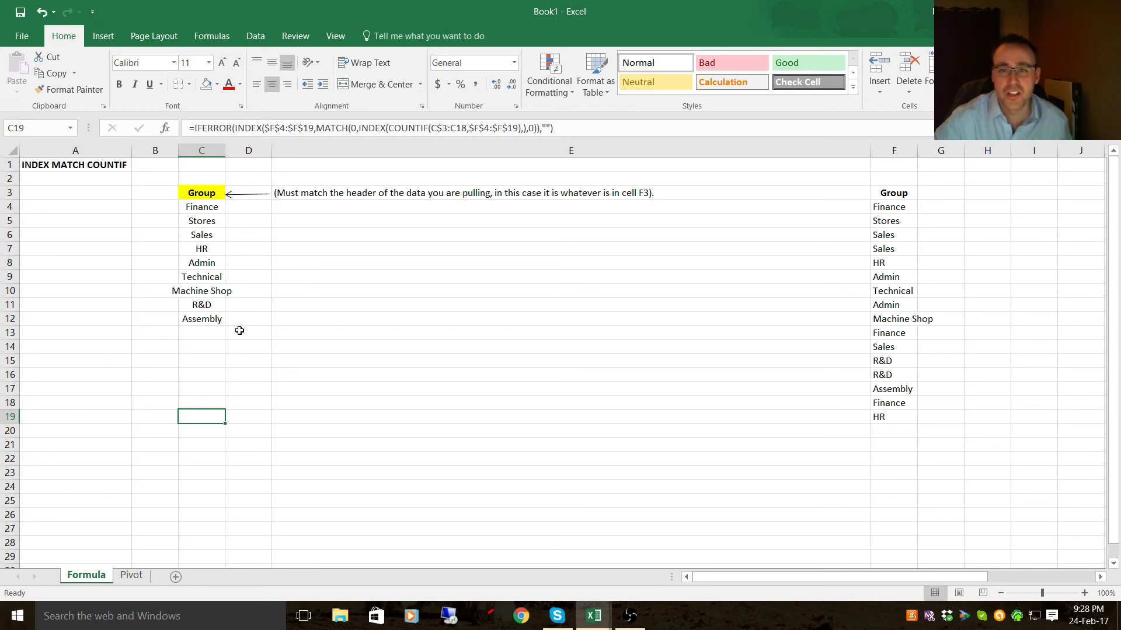
left_click(196, 126)
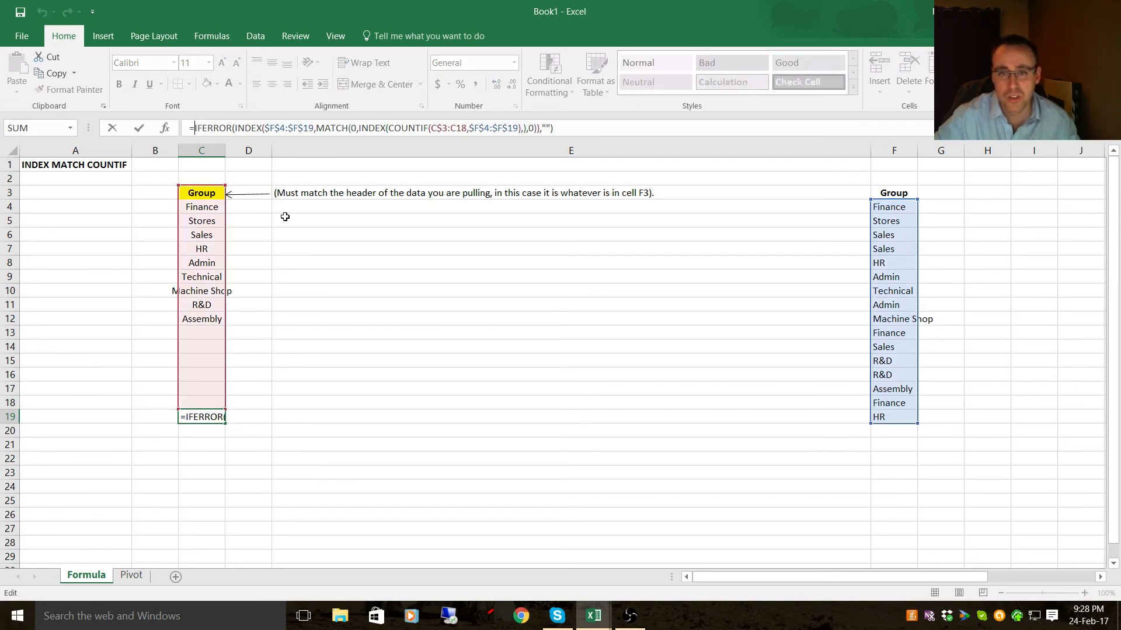
key("Escape")
Strip the IFERROR wrapper and its "" fallback from the formula in C4, and fill the bare INDEX formula down to C19
left_click(191, 205)
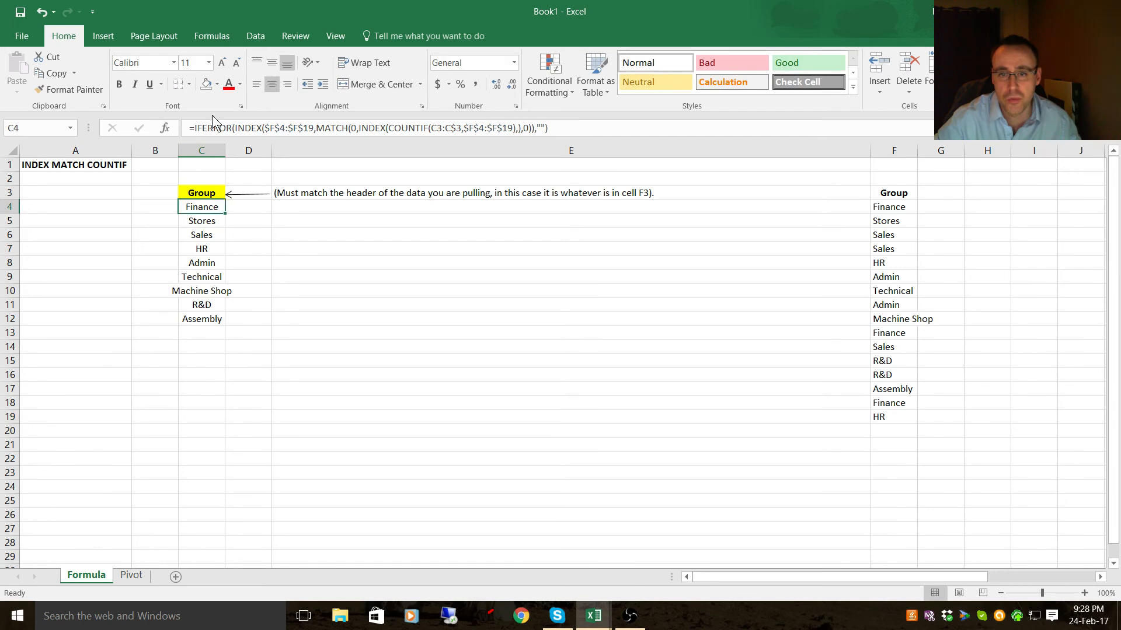
left_click(193, 125)
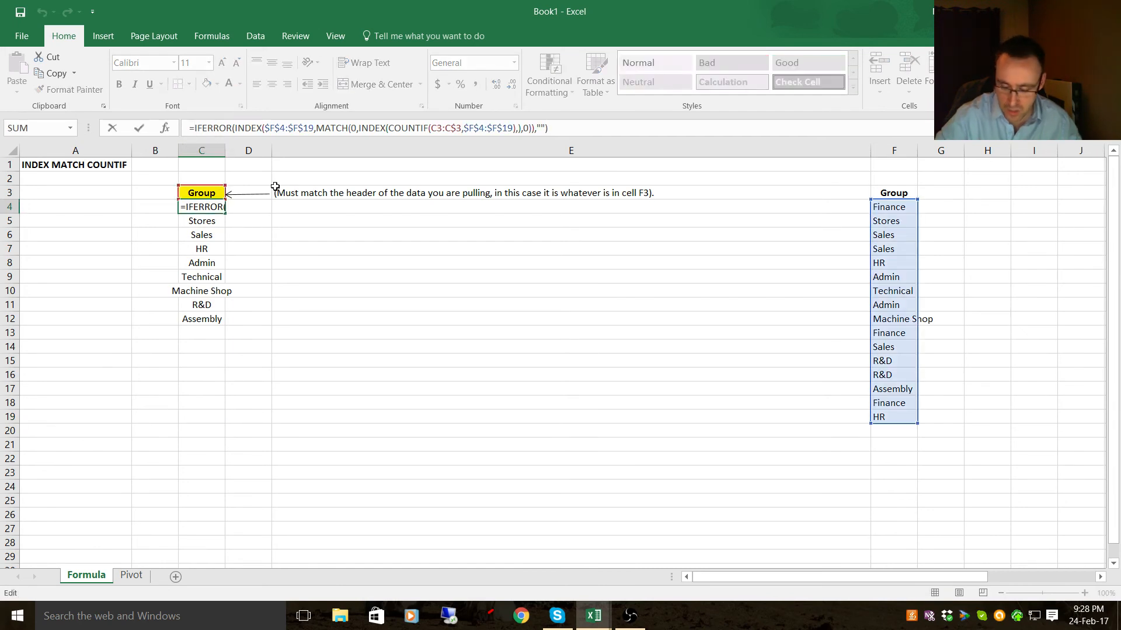
key("Delete")
key("Delete")
key("Delete")
key("Delete")
key("Delete")
key("Delete")
key("Delete")
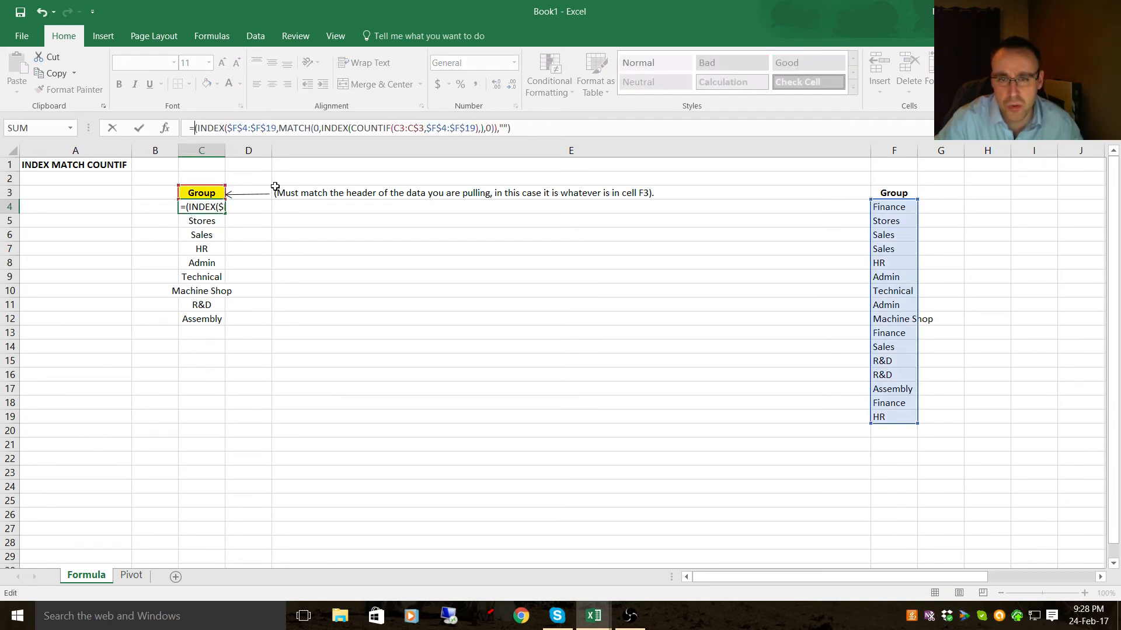
key("Delete")
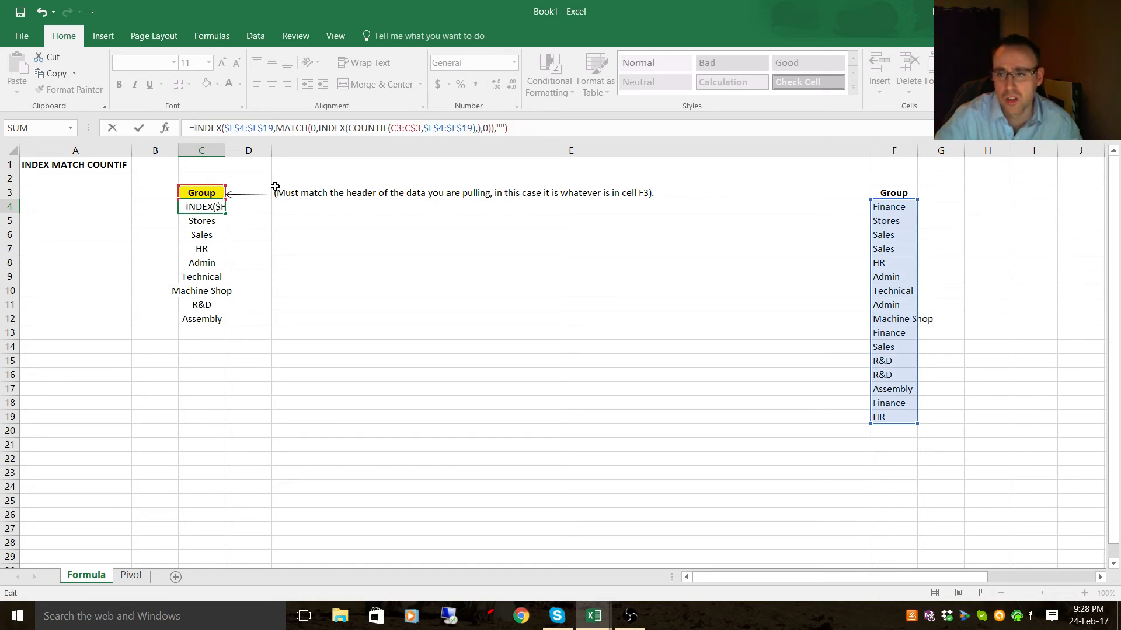
key("End")
key("BackSpace")
key("BackSpace")
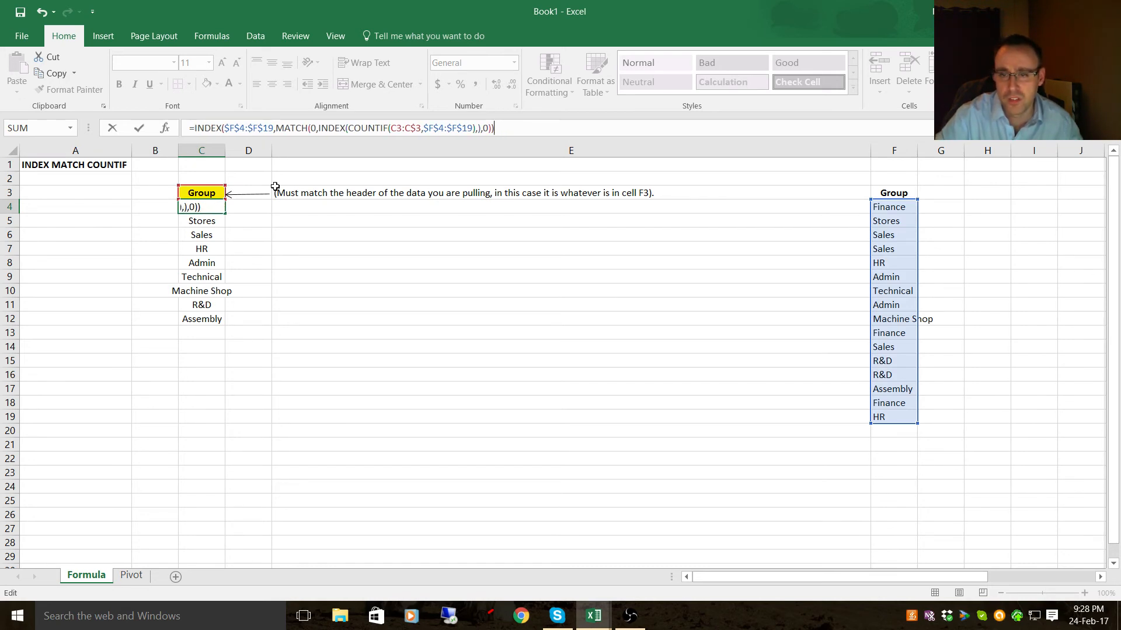
key("Return")
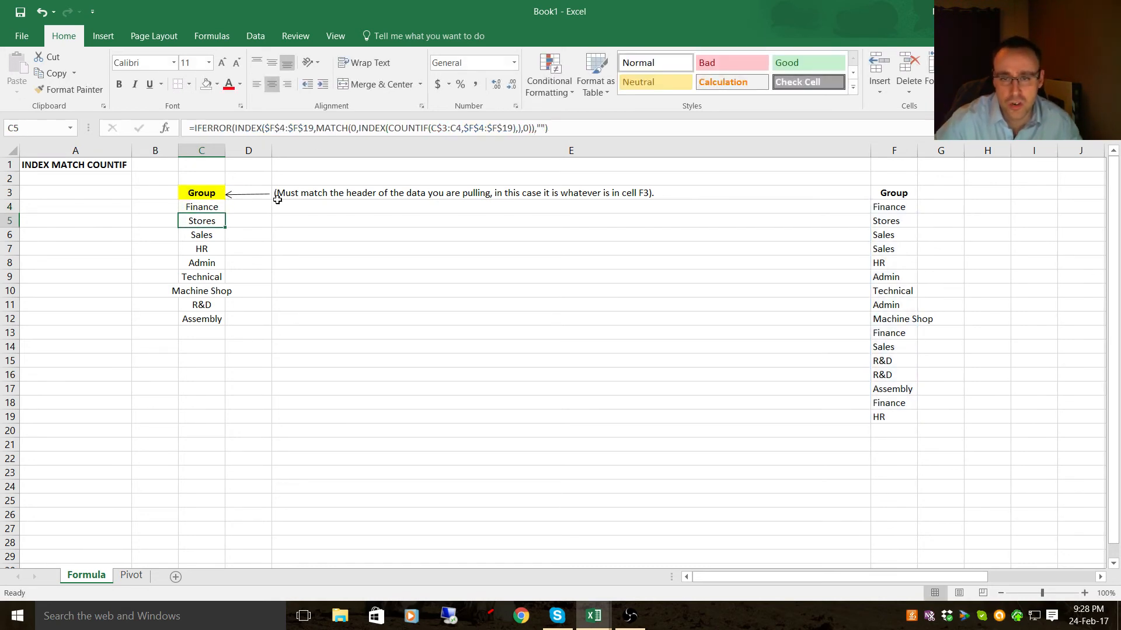
left_click(212, 210)
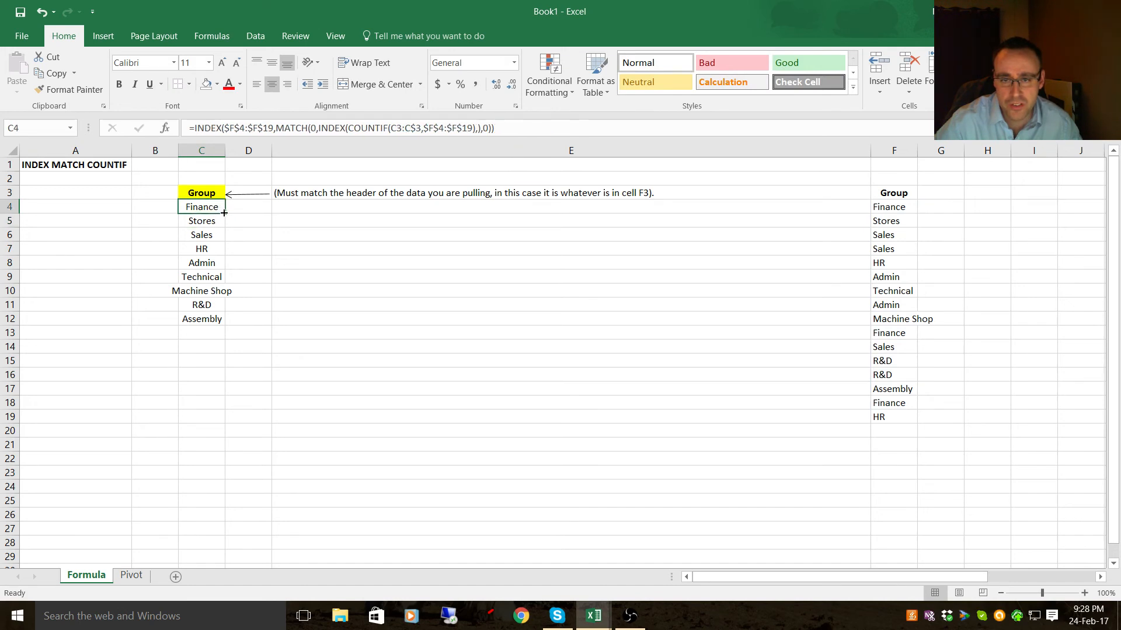
double_click(223, 214)
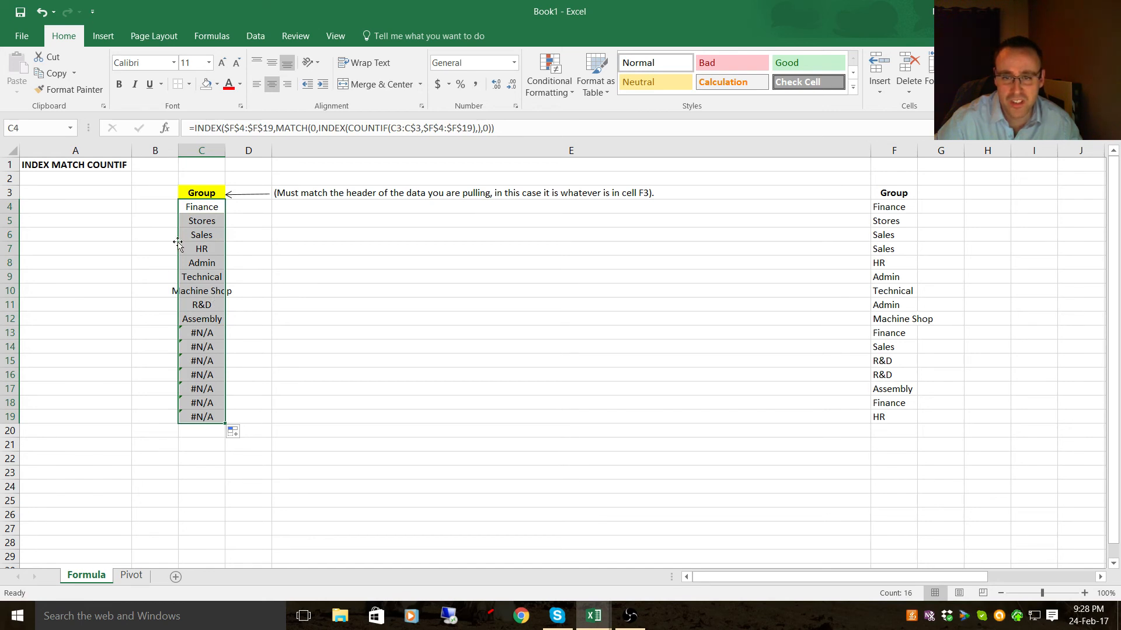
Wrap the INDEX formula in C4 in IFERROR with "" as the value returned on error
left_click(187, 211)
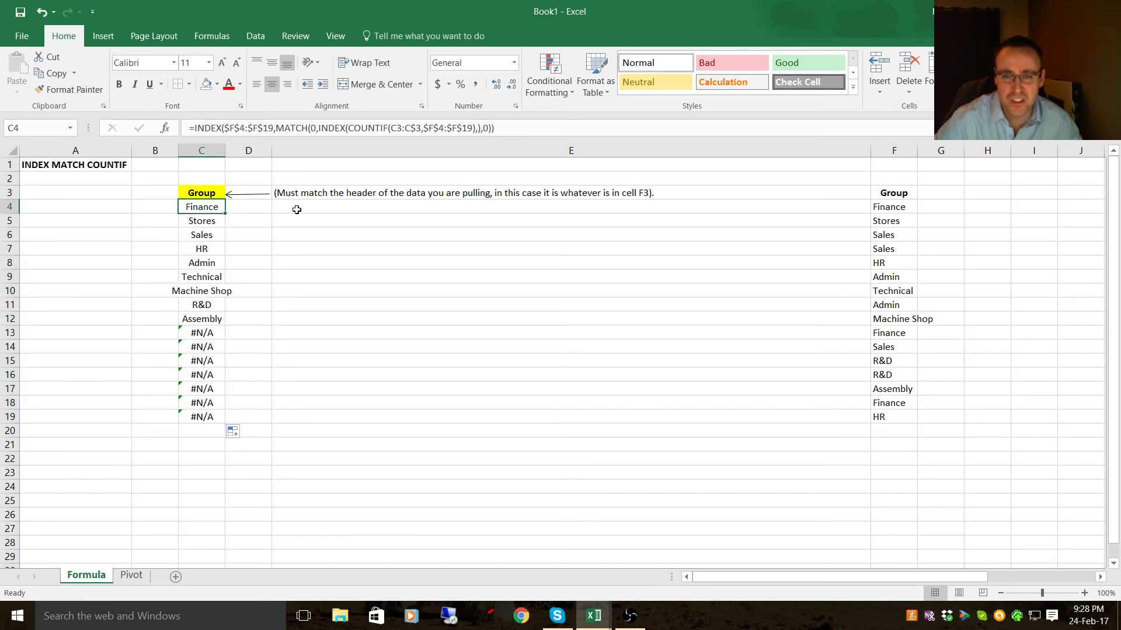
left_click(195, 129)
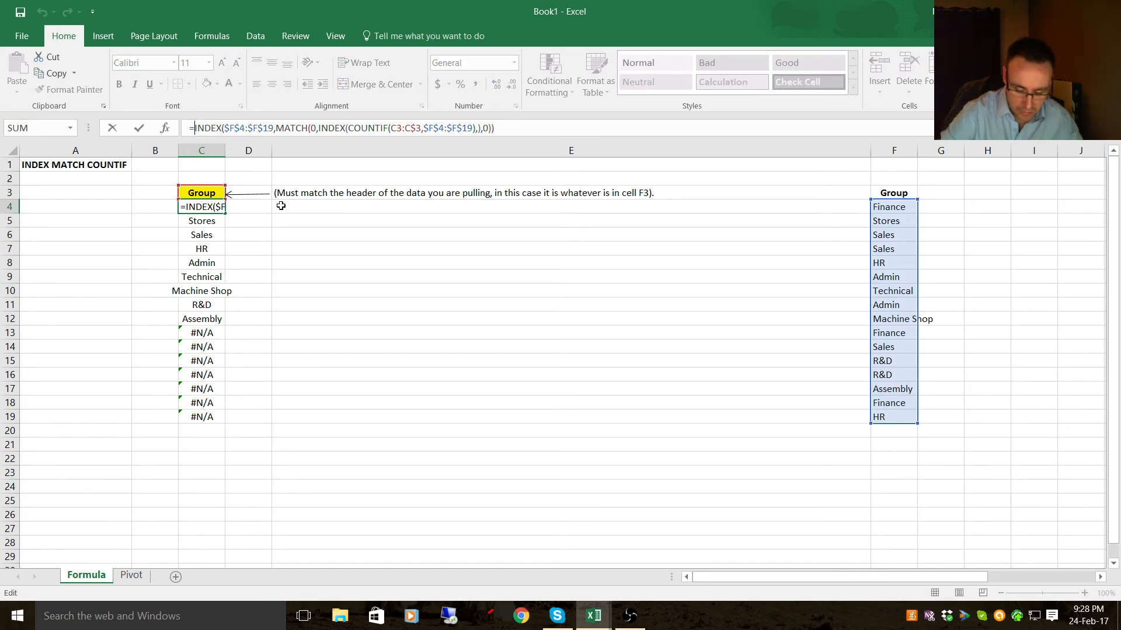
type("IFERROR(")
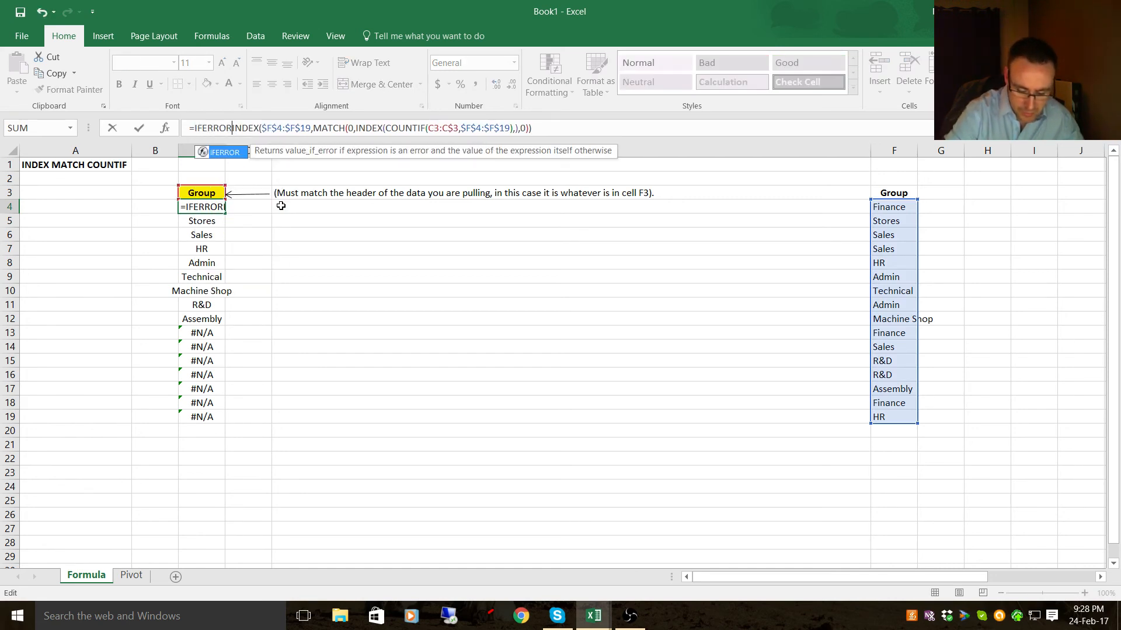
key("End")
type(",")
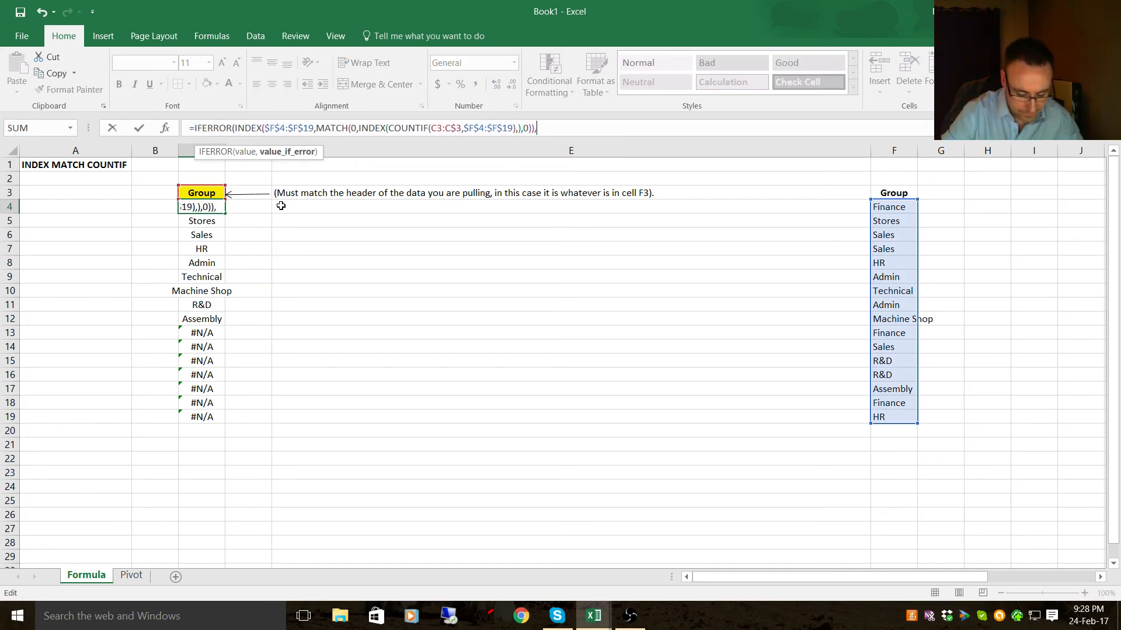
type("\"\")")
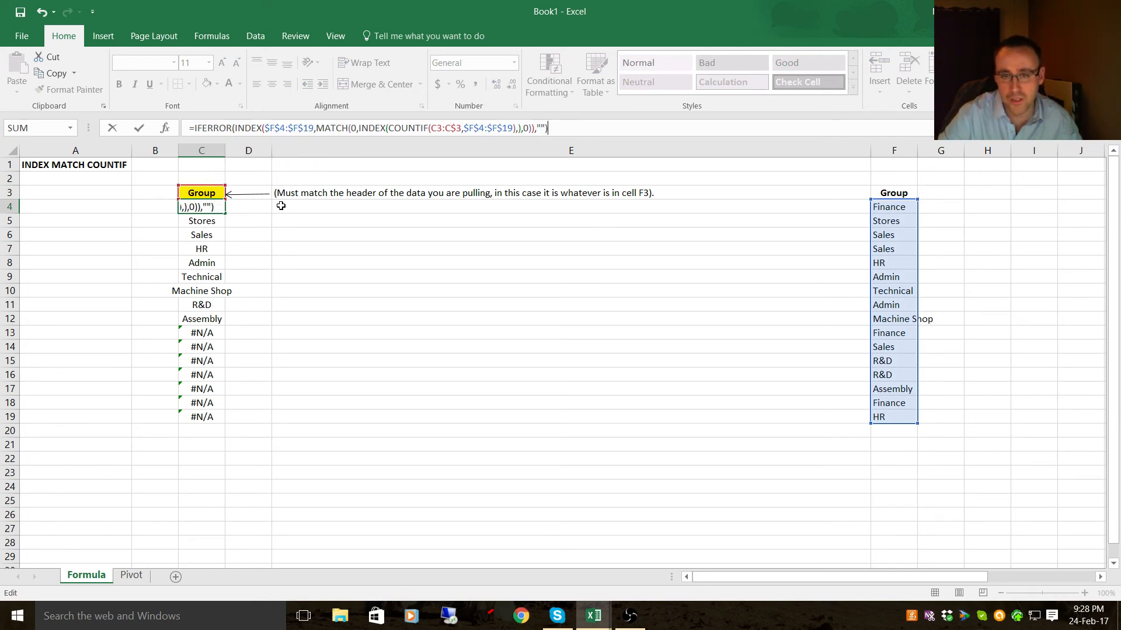
key("Return")
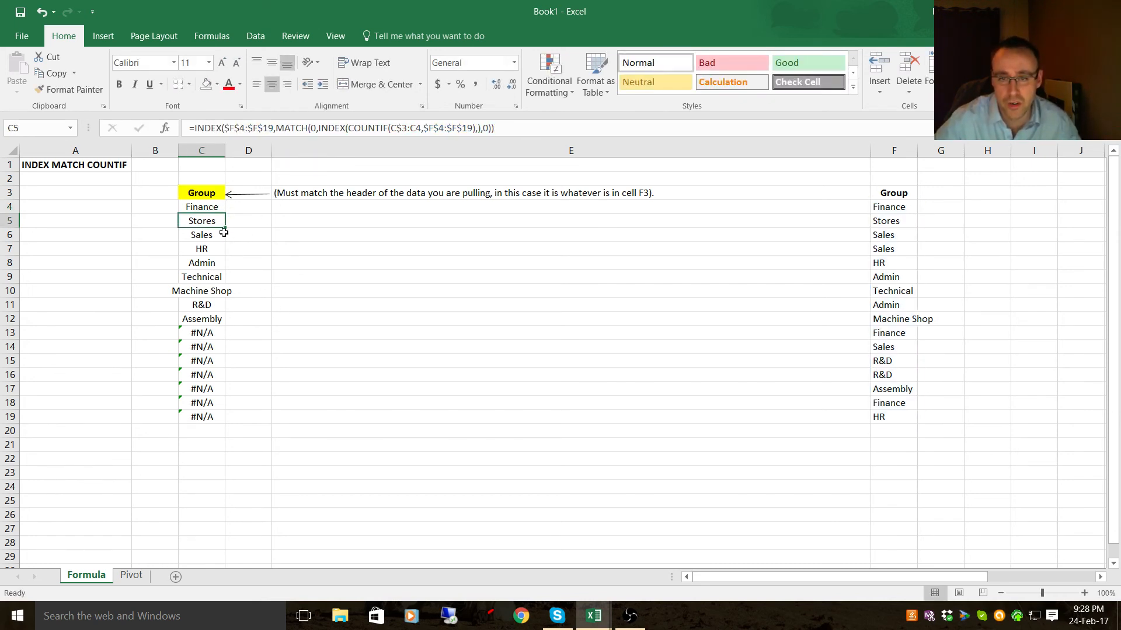
Fill the C4 formula down through C19 and autofit the width of column C
left_click(197, 208)
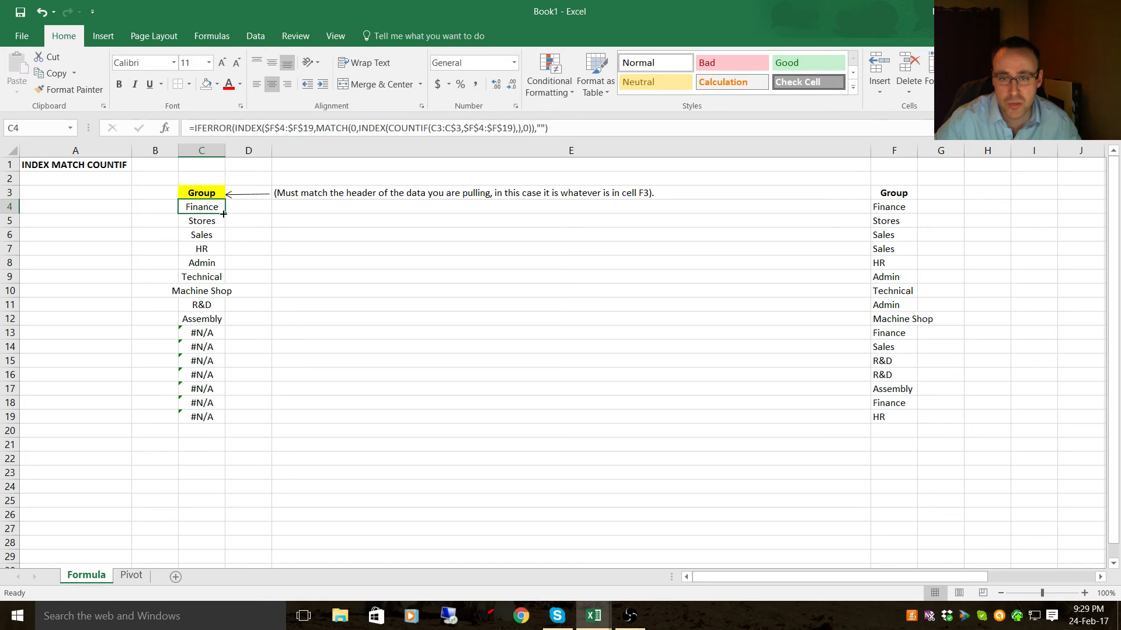
double_click(224, 213)
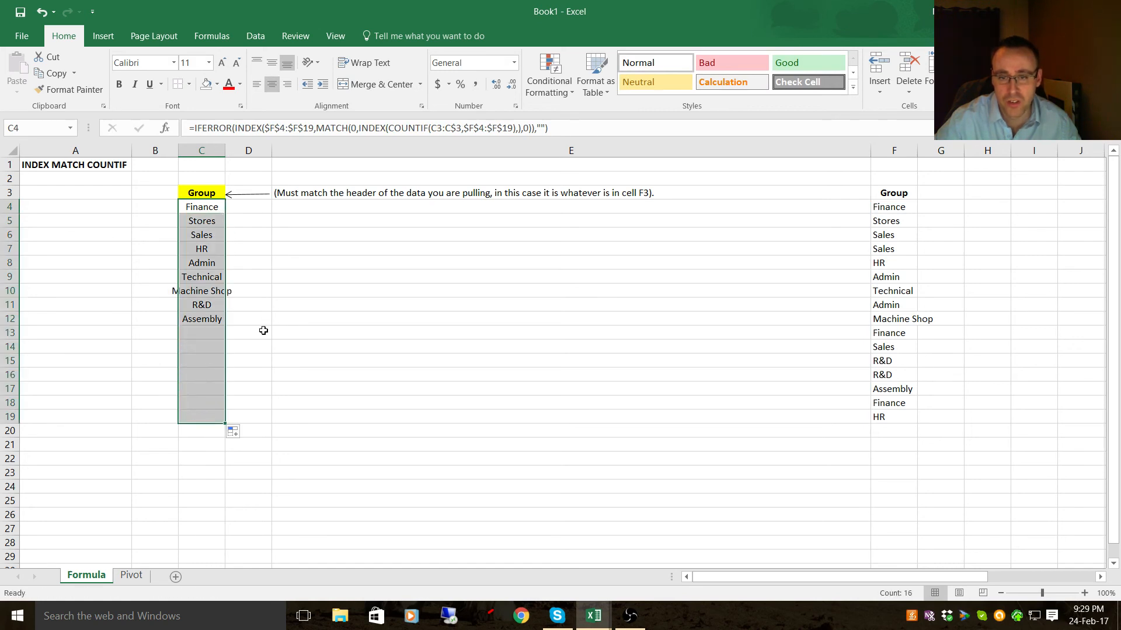
double_click(224, 151)
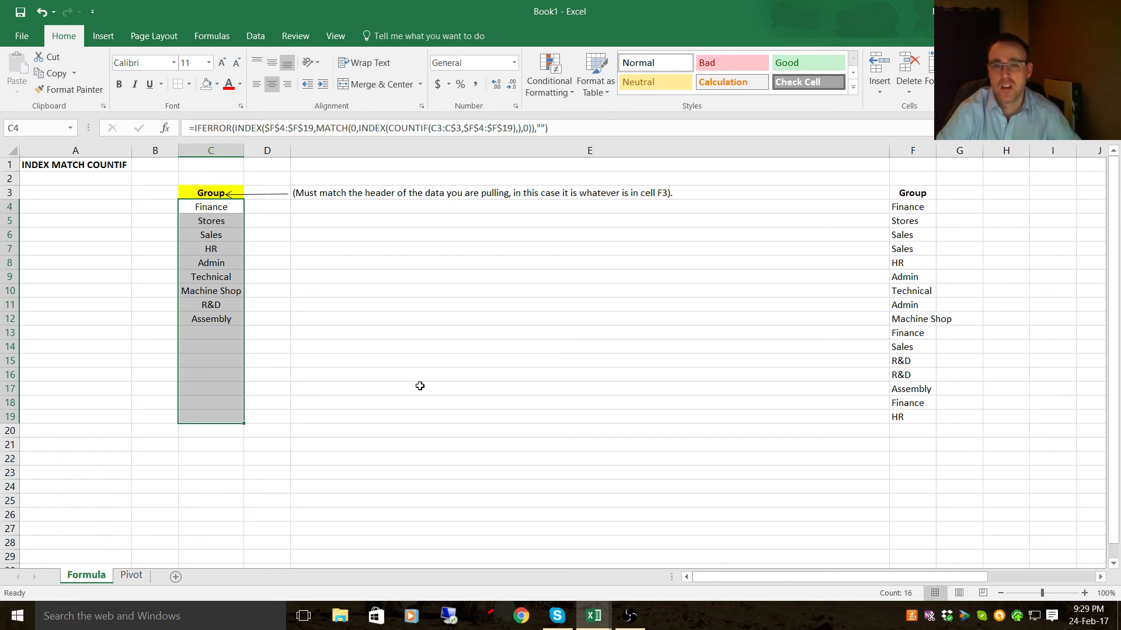
Turn the formula in C4 into plain text by removing its leading equals sign
left_click(221, 206)
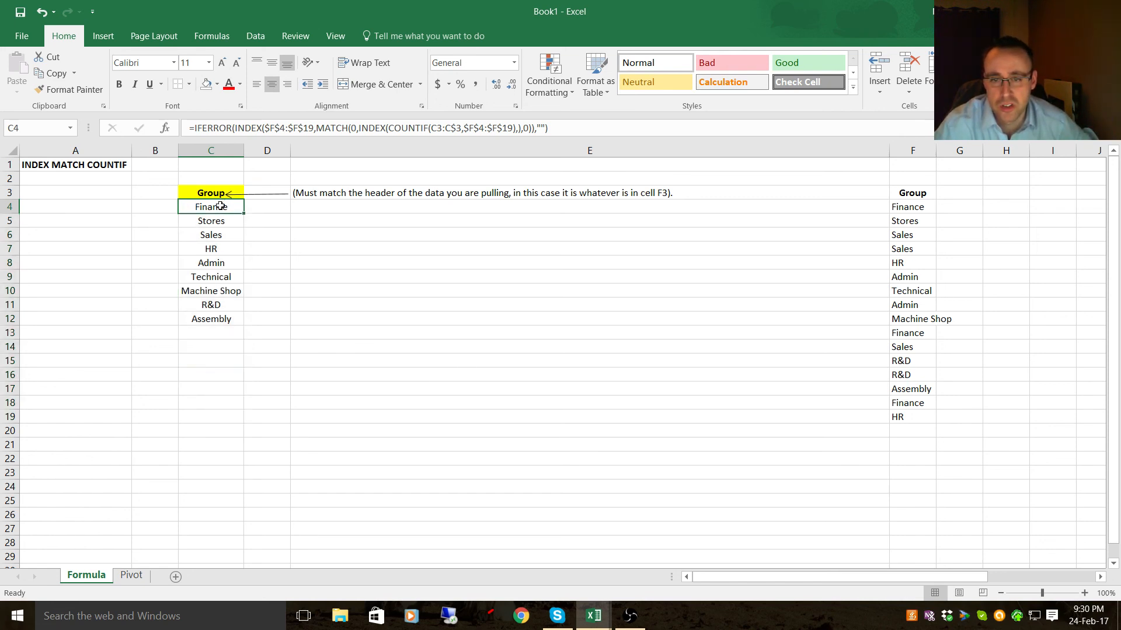
right_click(220, 206)
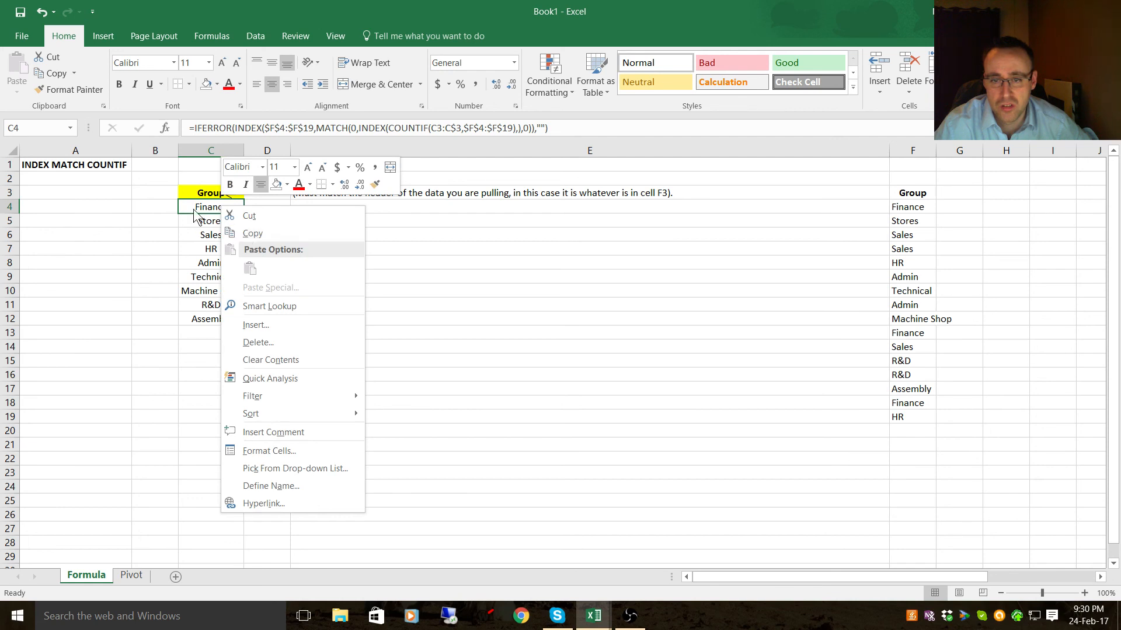
key("Escape")
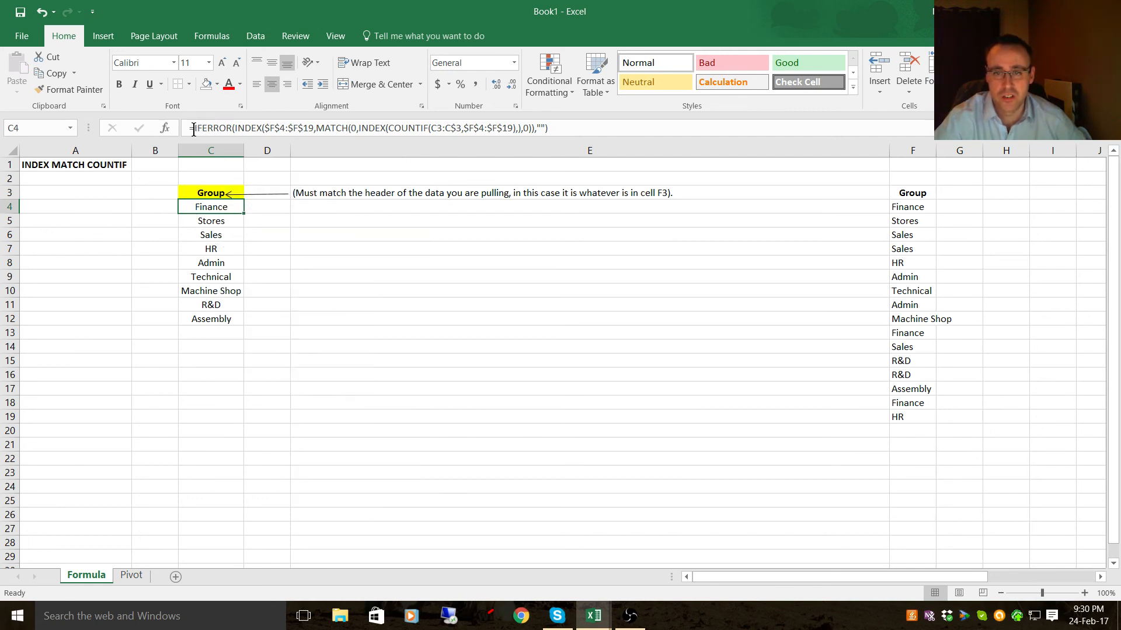
left_click(191, 128)
key("Delete")
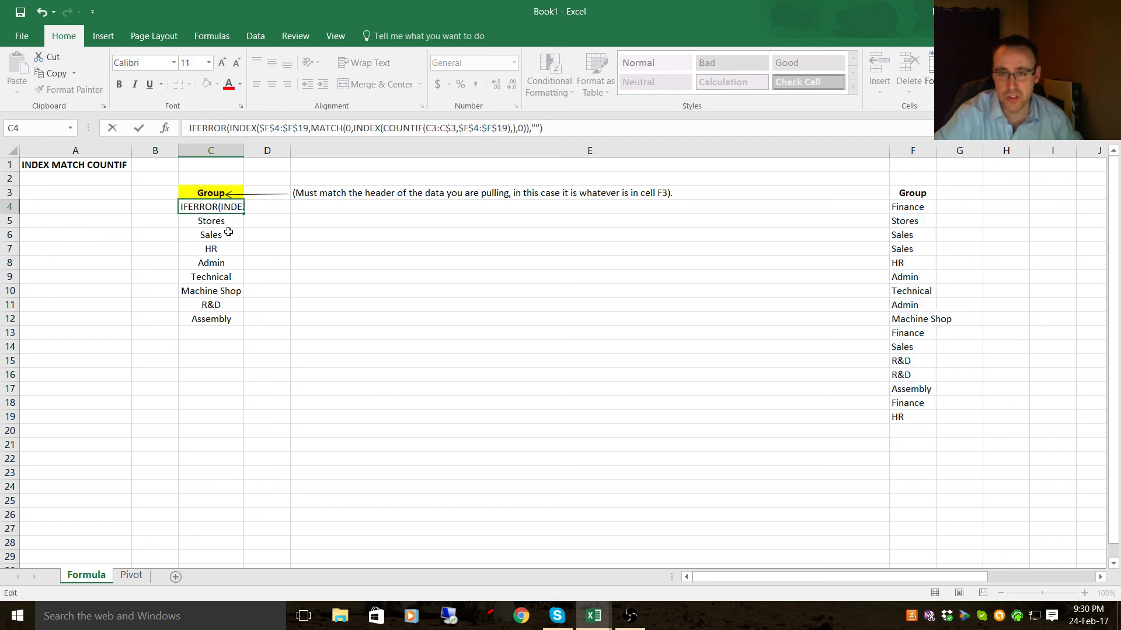
key("Return")
left_click(425, 349)
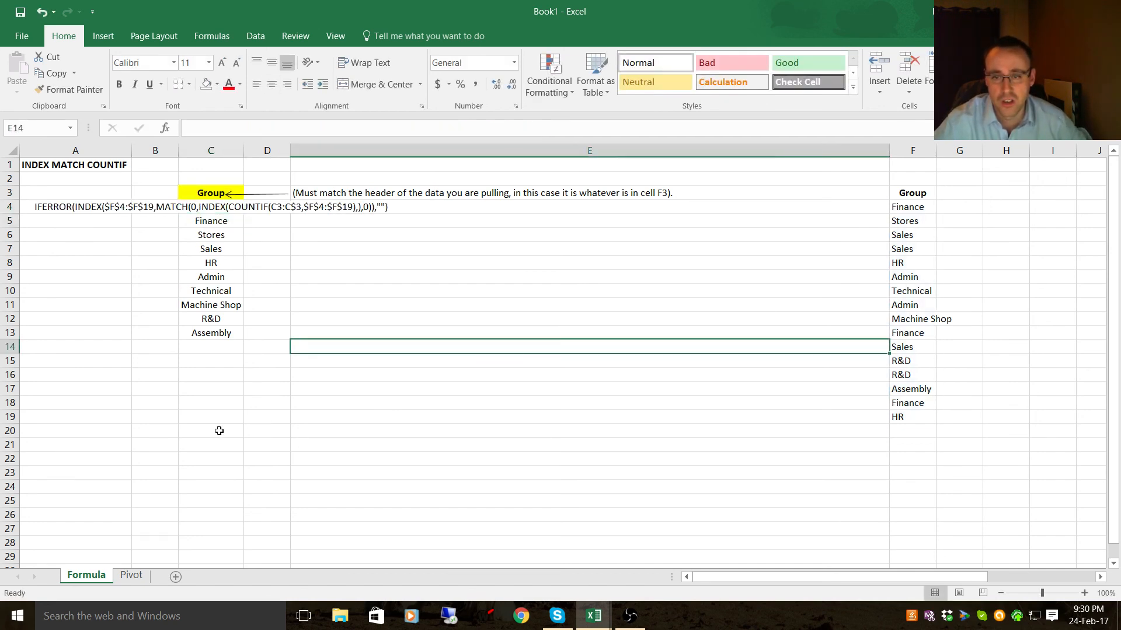